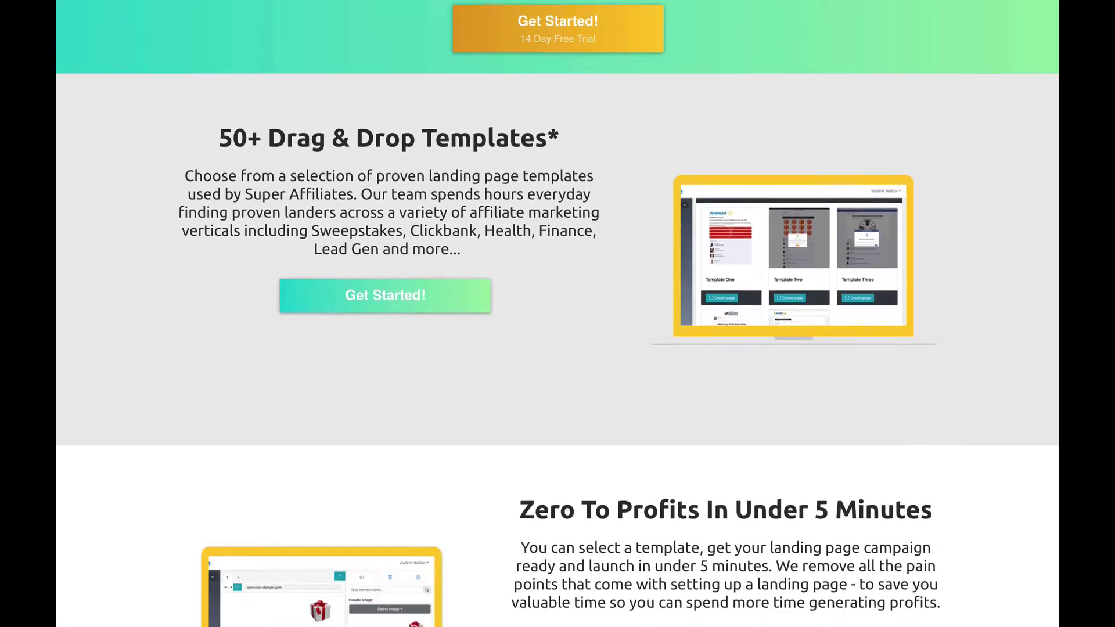
- Look through the Landerize promotional page and the advertorial landing page in its template editor
{"action": "scroll", "coordinate": [558, 314], "scroll_direction": "down", "scroll_amount": 3}
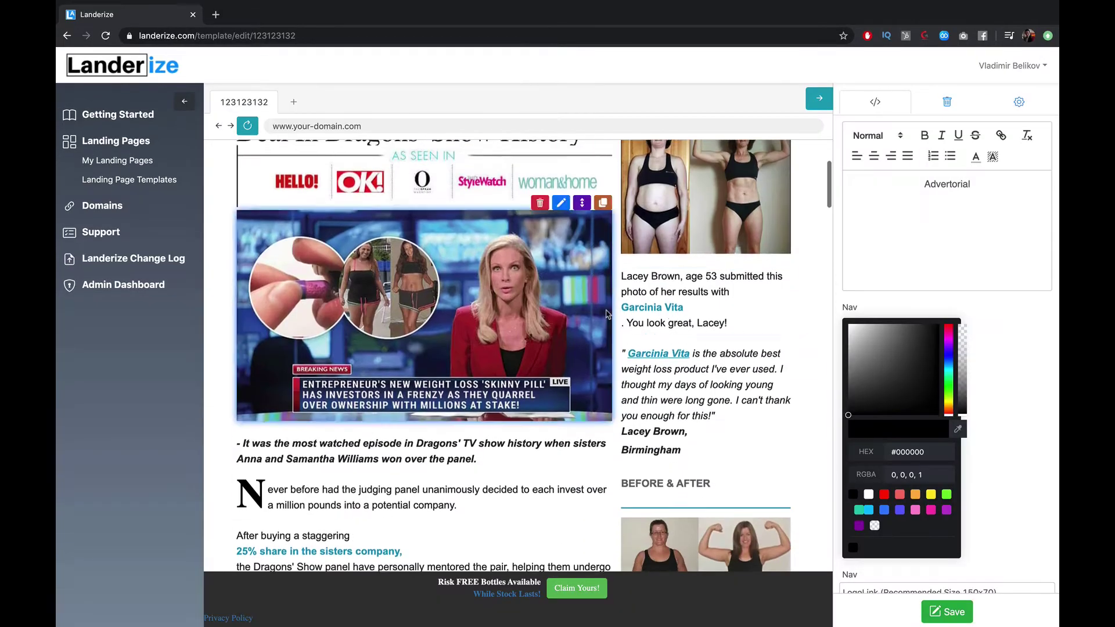
{"action": "scroll", "coordinate": [605, 314], "scroll_direction": "down", "scroll_amount": 10}
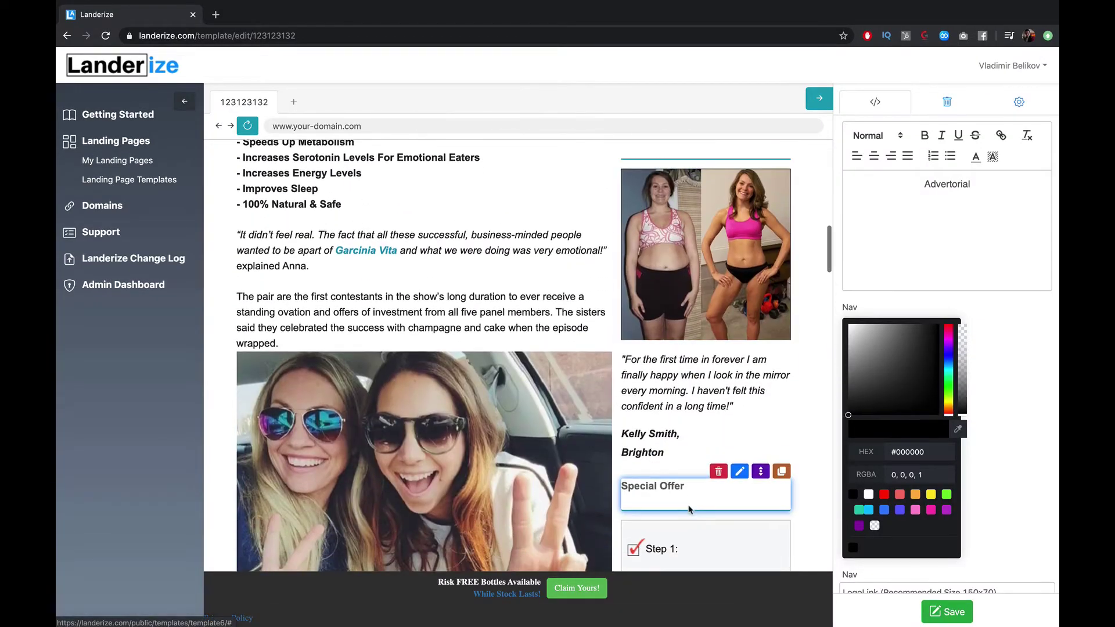
{"action": "scroll", "coordinate": [689, 509], "scroll_direction": "down", "scroll_amount": 15}
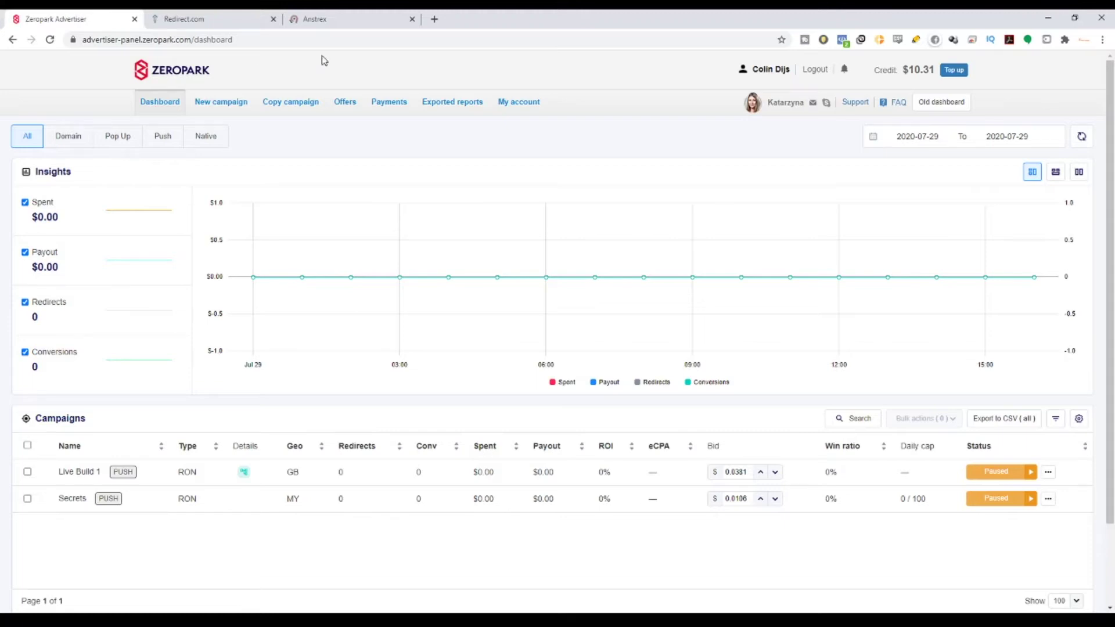
{"action": "left_click", "coordinate": [192, 16]}
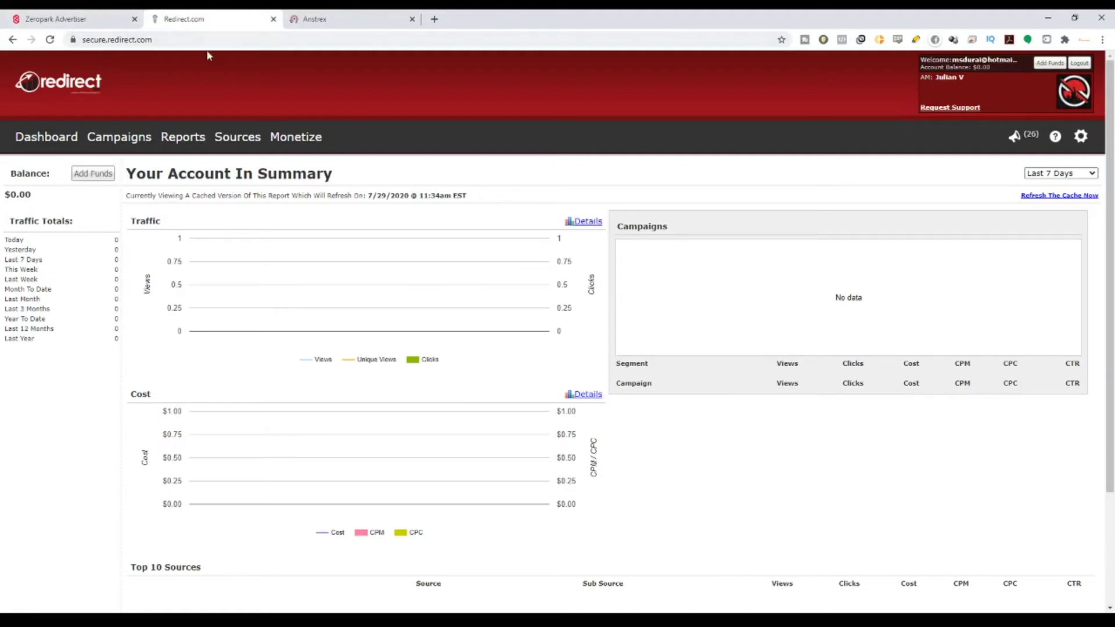
{"action": "left_click", "coordinate": [45, 13]}
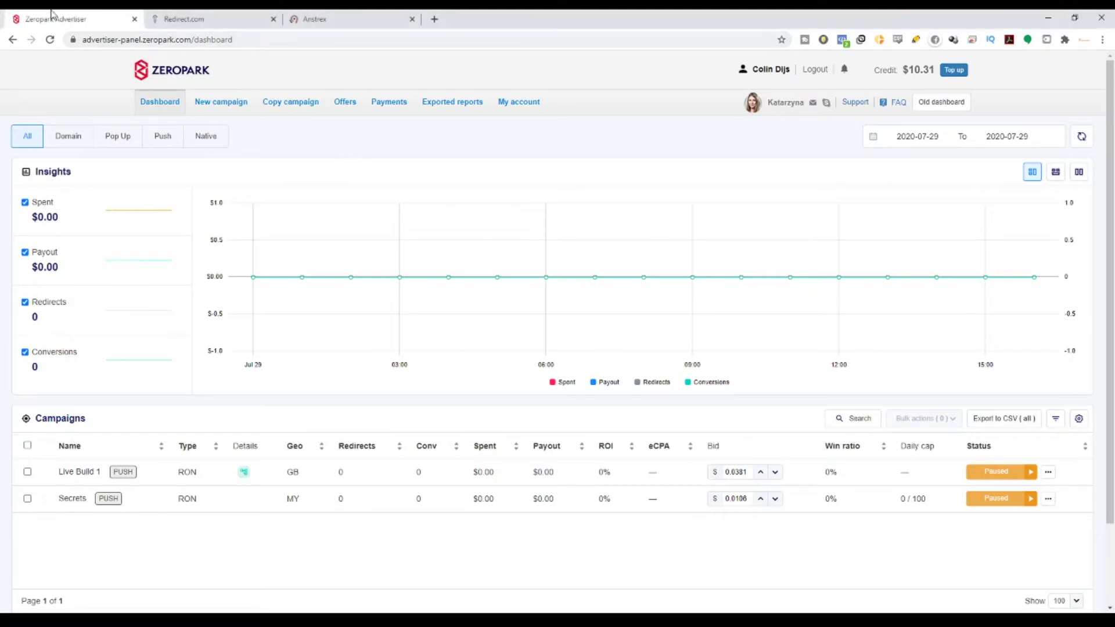
{"action": "left_click", "coordinate": [186, 17]}
{"action": "left_click", "coordinate": [47, 17]}
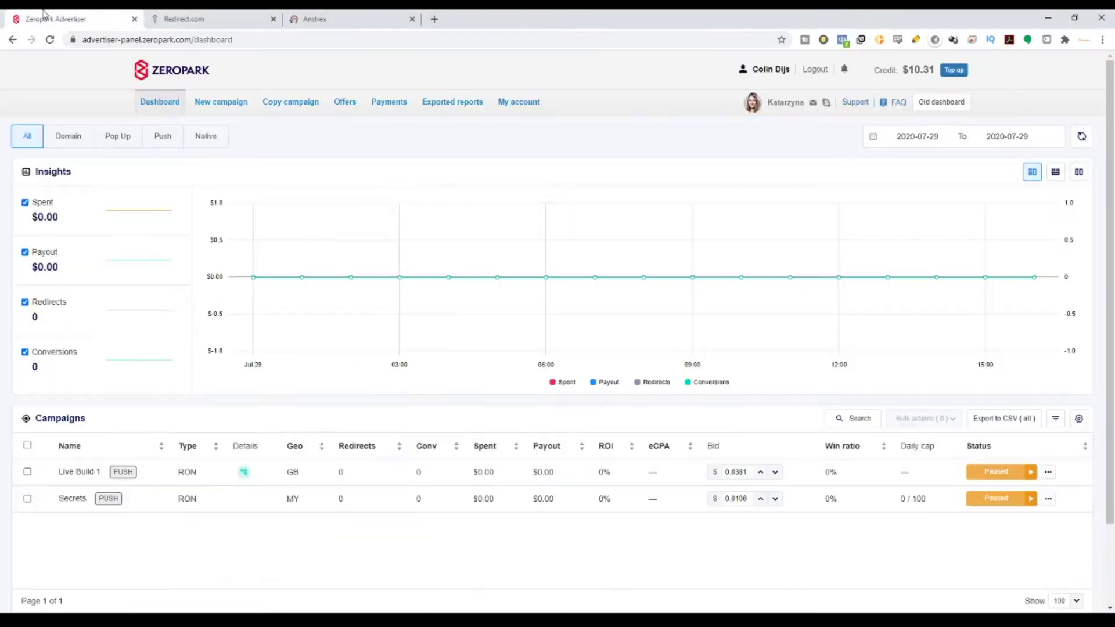
{"action": "left_click", "coordinate": [185, 19]}
{"action": "left_click", "coordinate": [43, 19]}
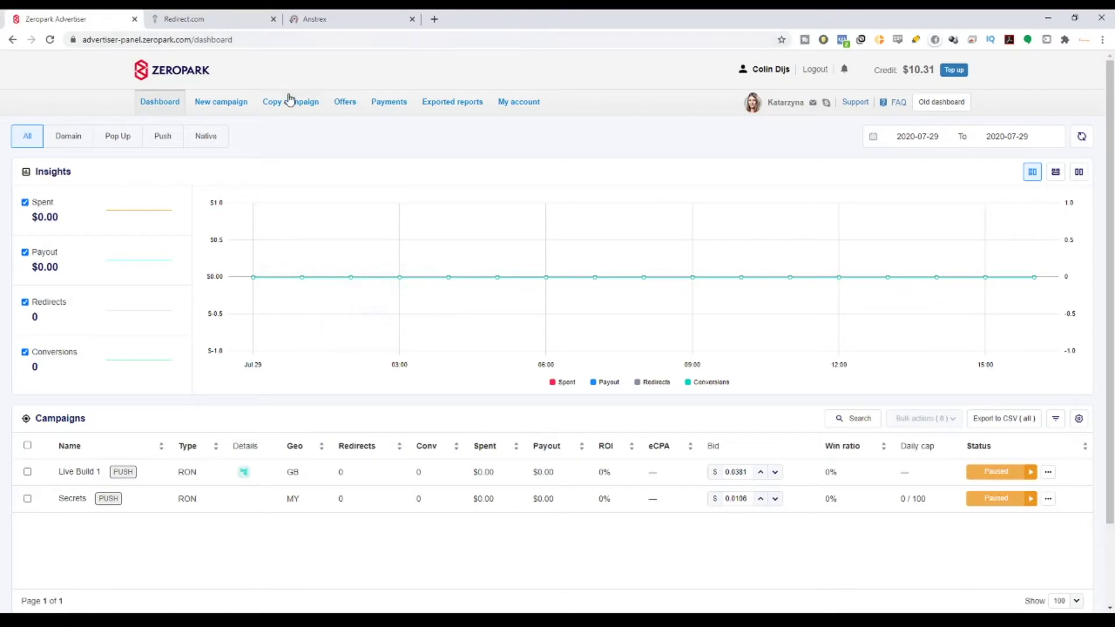
- Start a new Zeropark campaign with In-App Native as the traffic type
{"action": "left_click", "coordinate": [242, 102]}
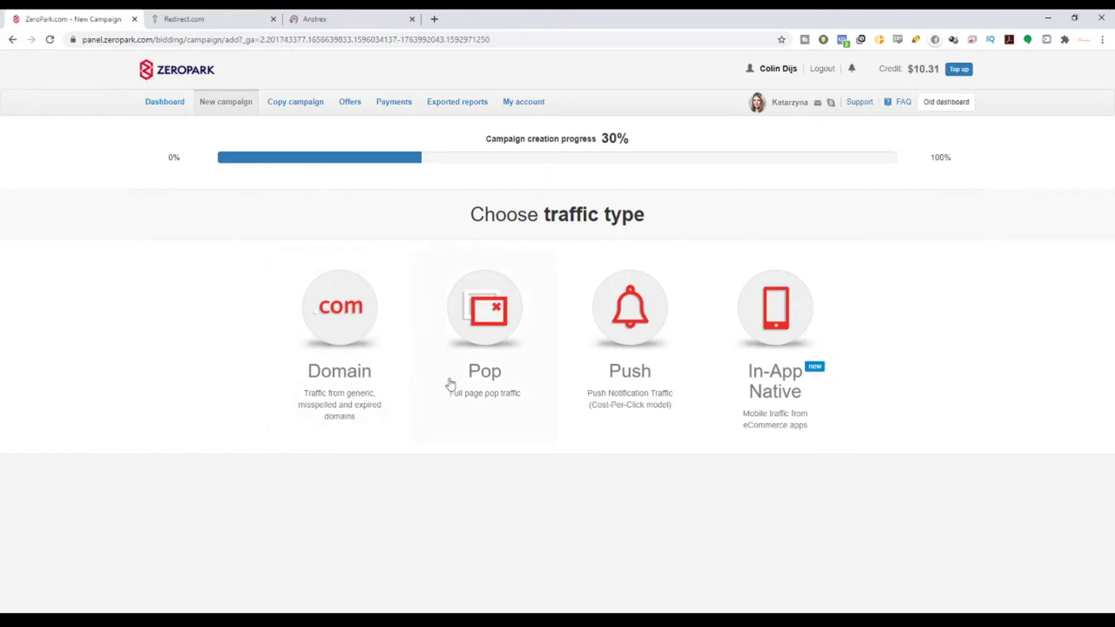
{"action": "left_click", "coordinate": [746, 355]}
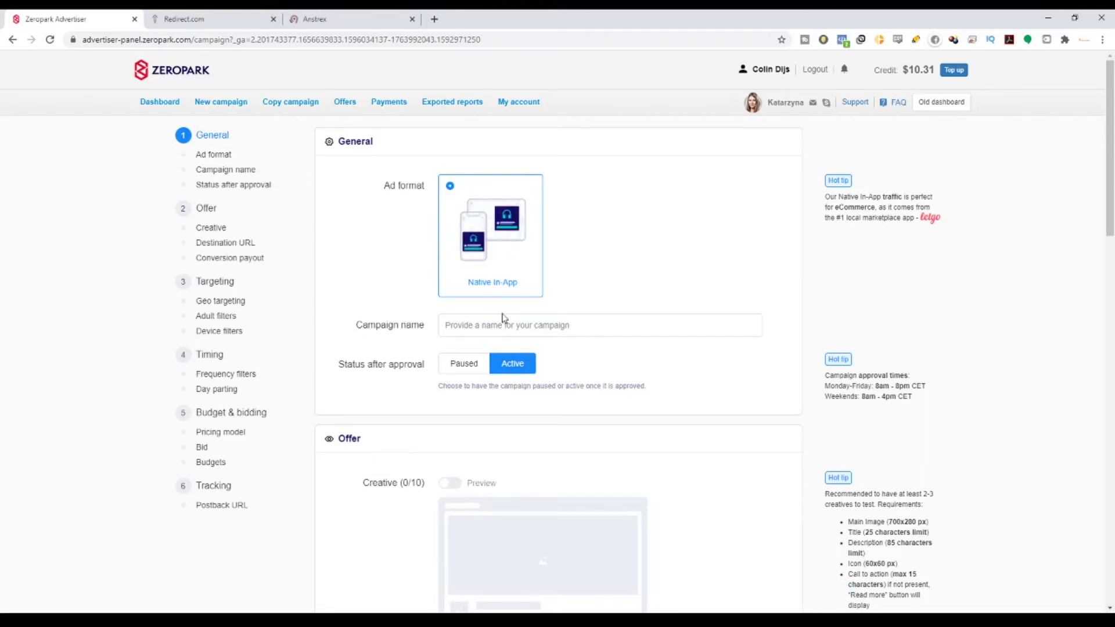
- Review the native campaign form's offer, targeting, timing, budget and bidding, and tracking sections
{"action": "scroll", "coordinate": [509, 272], "scroll_direction": "down", "scroll_amount": 8}
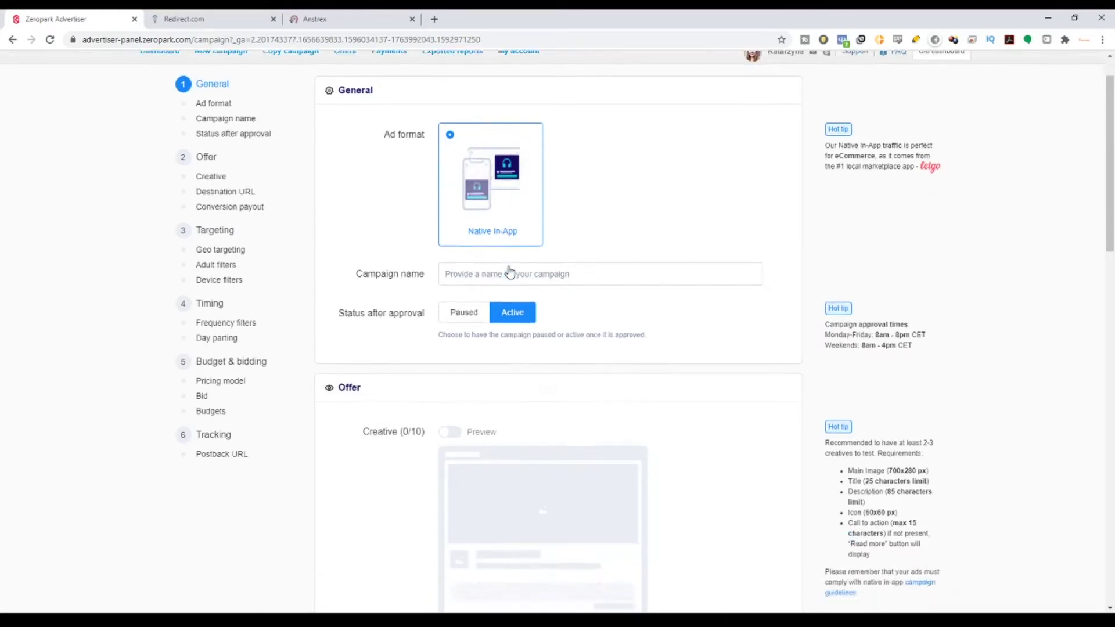
{"action": "scroll", "coordinate": [509, 272], "scroll_direction": "down", "scroll_amount": 4}
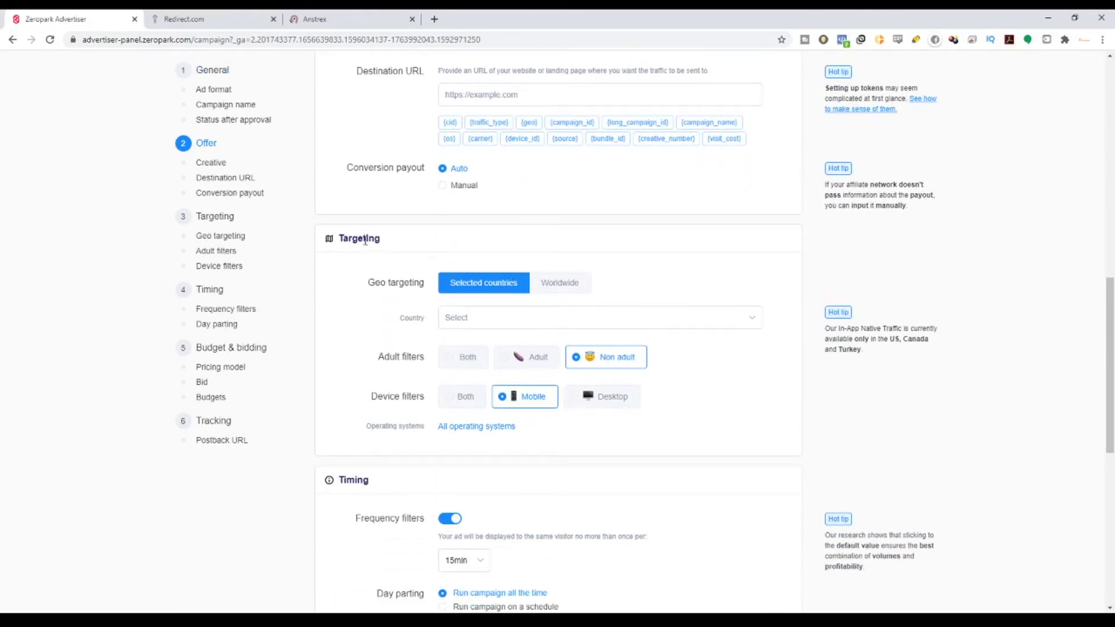
{"action": "double_click", "coordinate": [343, 239]}
{"action": "left_click_drag", "start_coordinate": [378, 357], "coordinate": [427, 359]}
{"action": "scroll", "coordinate": [410, 360], "scroll_direction": "down", "scroll_amount": 5}
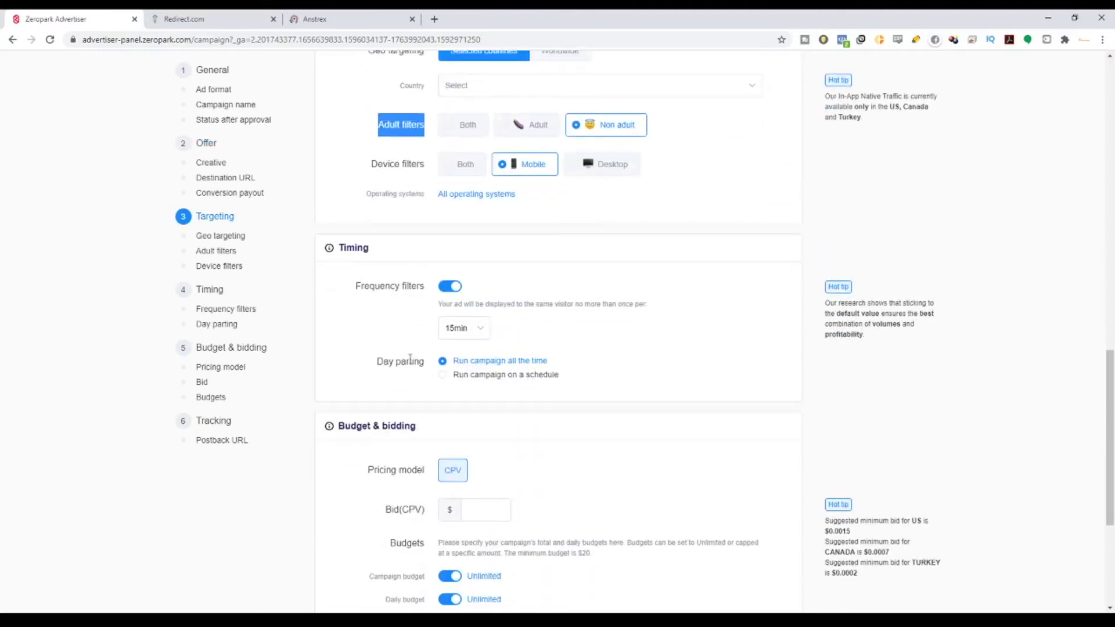
{"action": "scroll", "coordinate": [411, 358], "scroll_direction": "down", "scroll_amount": 3}
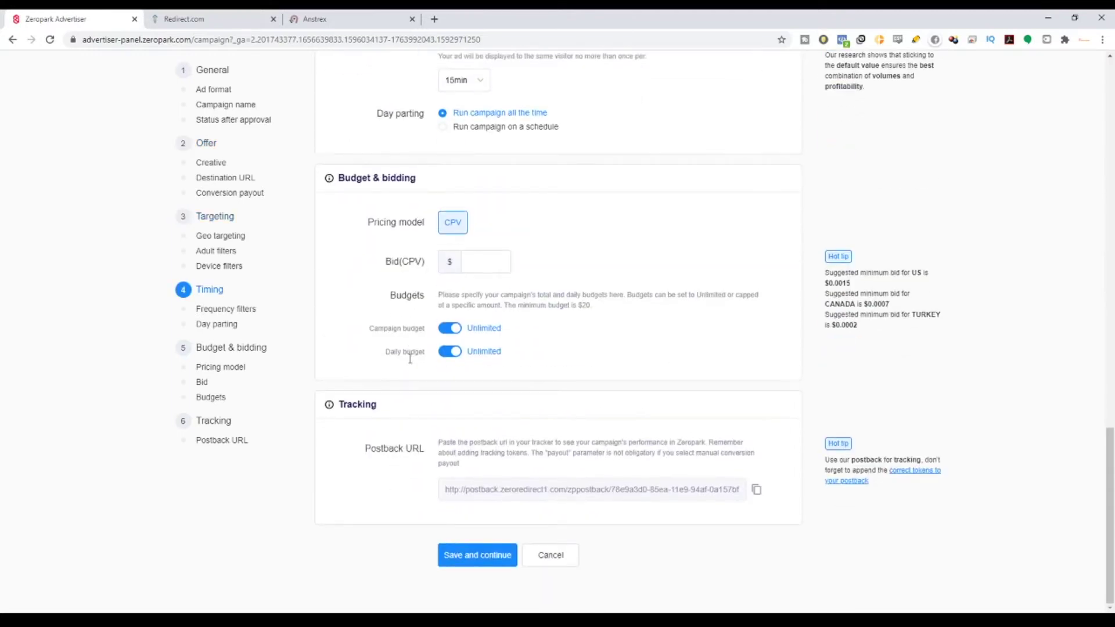
{"action": "scroll", "coordinate": [411, 363], "scroll_direction": "up", "scroll_amount": 6}
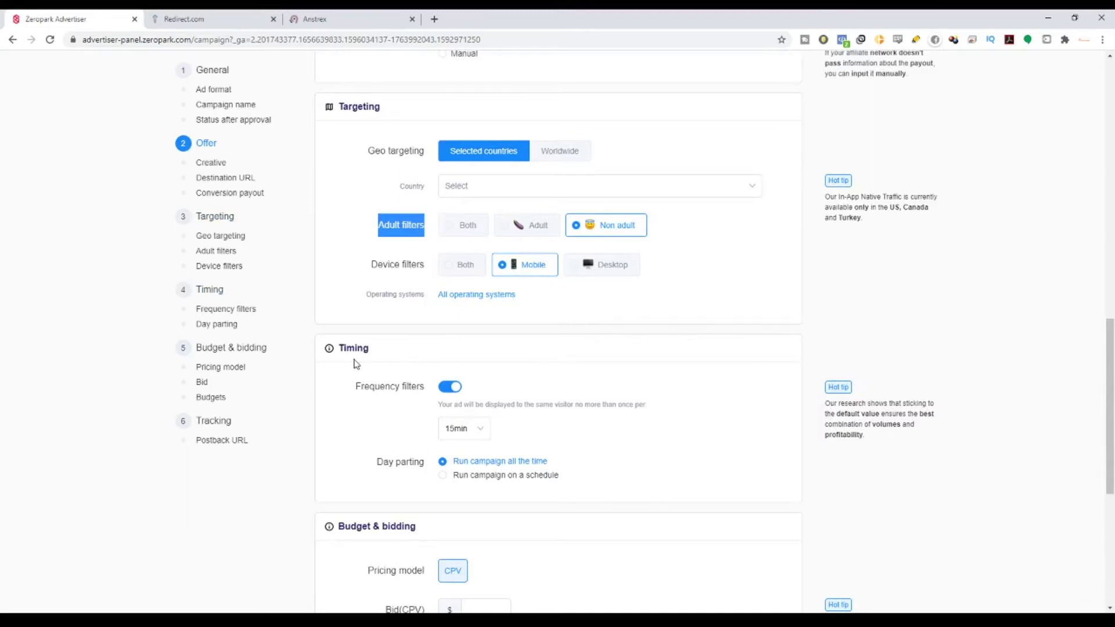
{"action": "scroll", "coordinate": [428, 250], "scroll_direction": "up", "scroll_amount": 12}
{"action": "scroll", "coordinate": [428, 250], "scroll_direction": "up", "scroll_amount": 1}
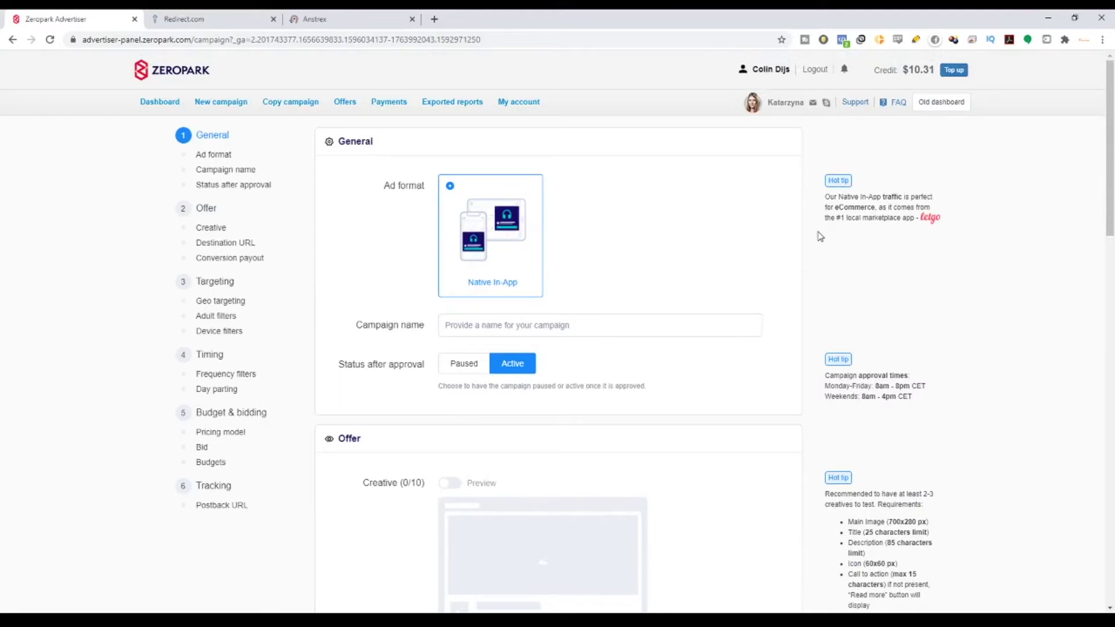
- Switch to Redirect.com and start adding a new campaign from its campaign list
{"action": "left_click", "coordinate": [197, 19]}
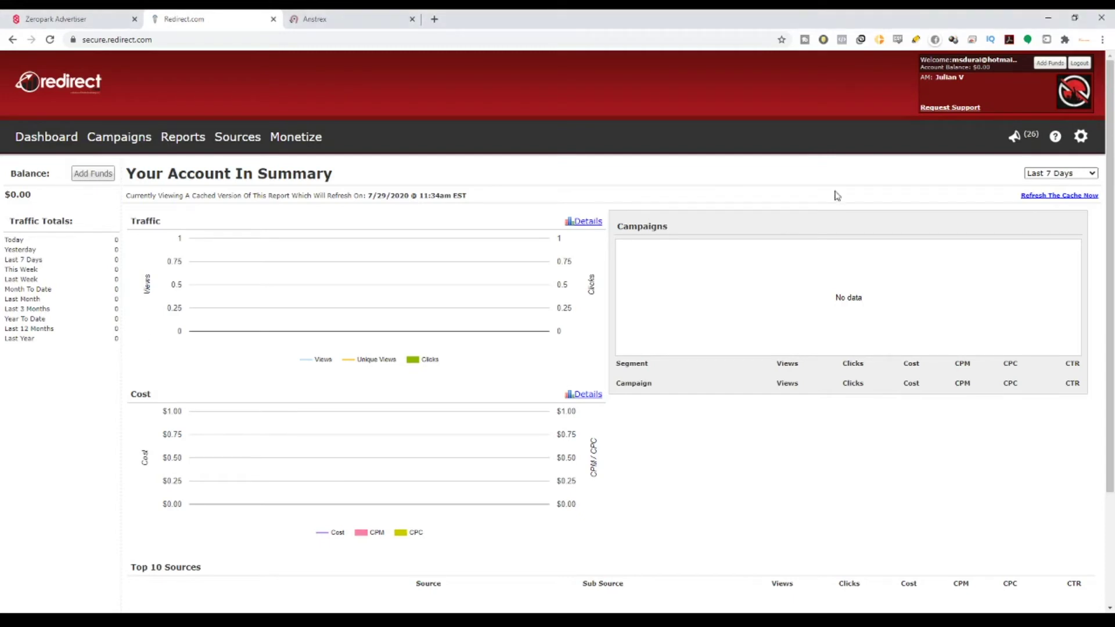
{"action": "left_click", "coordinate": [124, 135]}
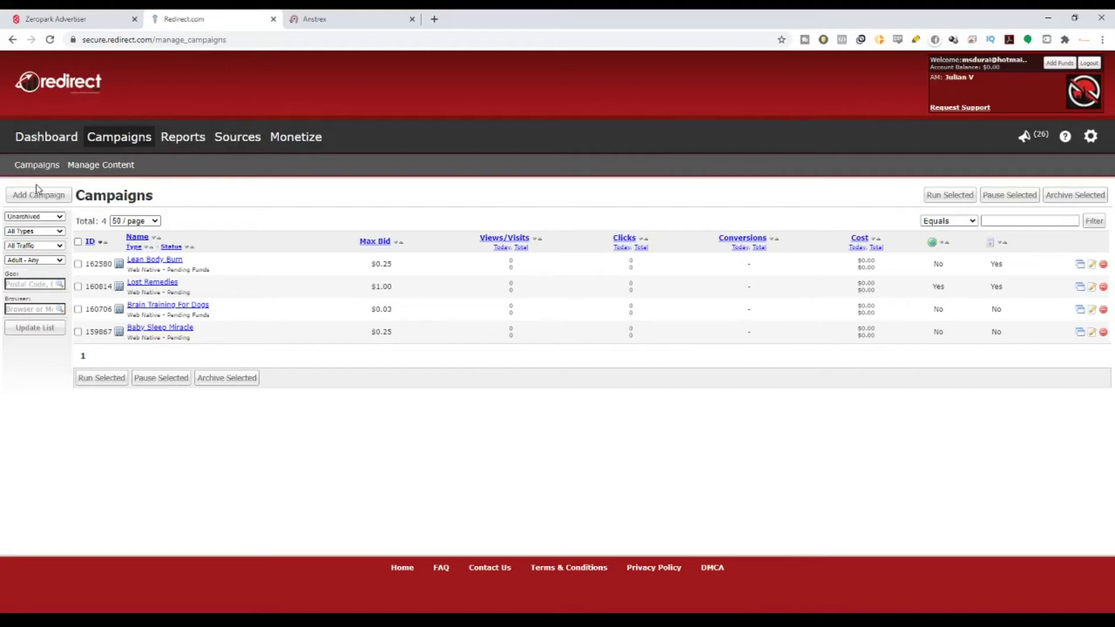
{"action": "left_click", "coordinate": [36, 199]}
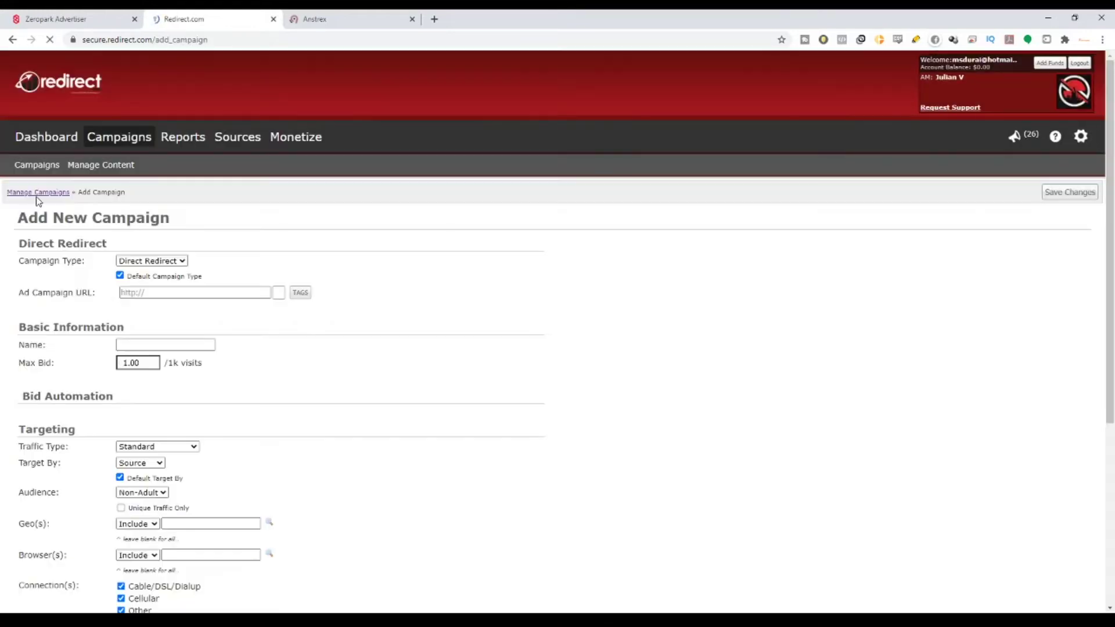
- Examine the new campaign form's source suggestions and campaign type, and compare them with Zeropark's ad format choice
{"action": "scroll", "coordinate": [428, 311], "scroll_direction": "down", "scroll_amount": 3}
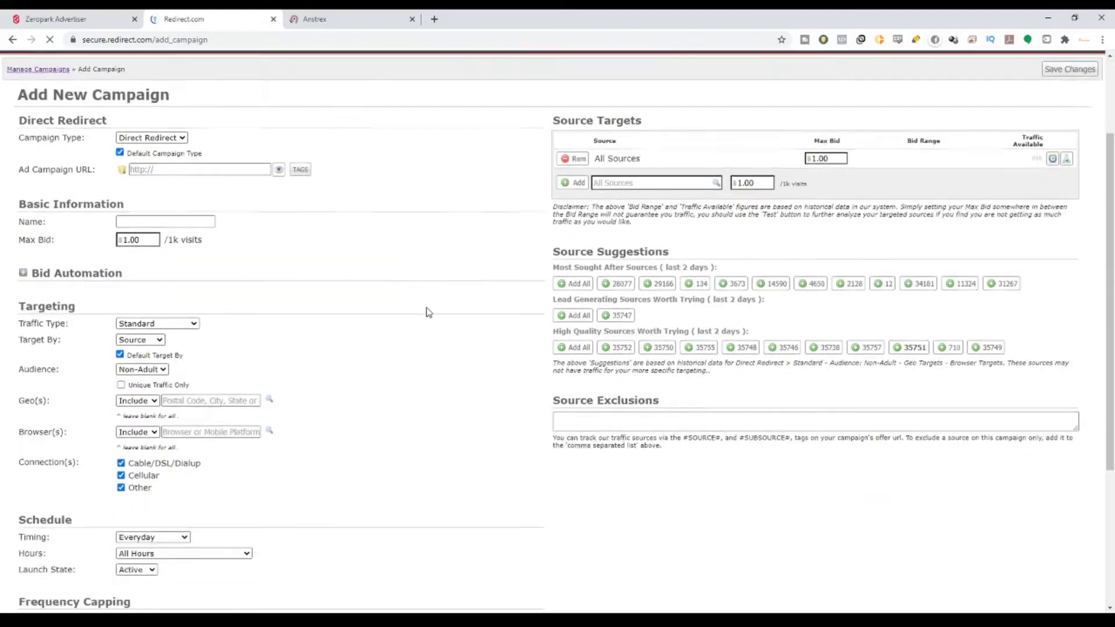
{"action": "left_click_drag", "start_coordinate": [553, 201], "coordinate": [677, 207]}
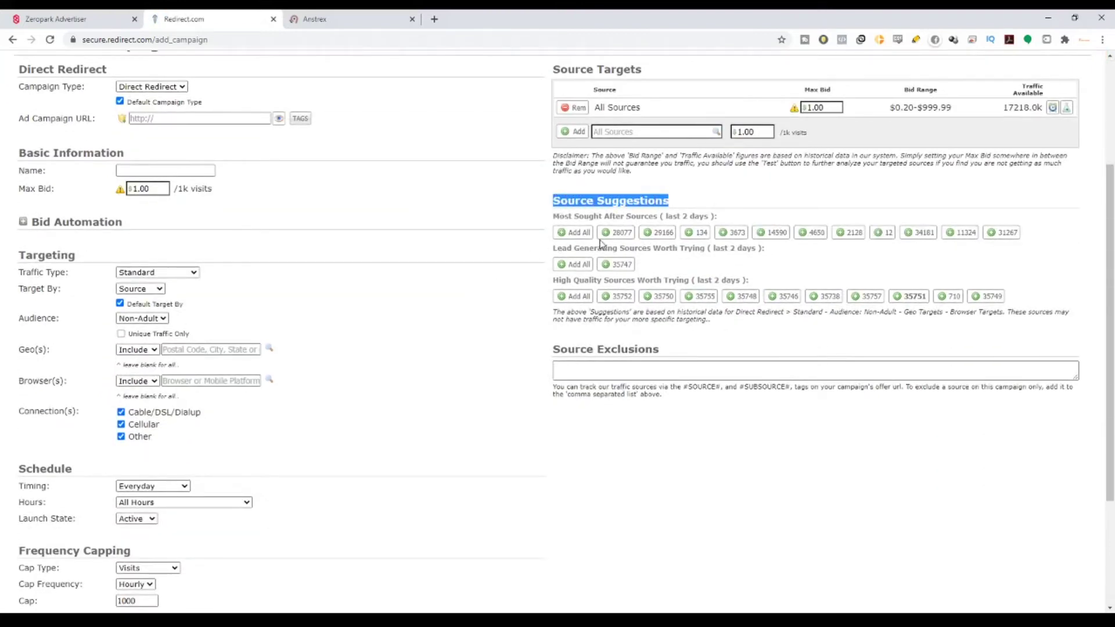
{"action": "scroll", "coordinate": [229, 208], "scroll_direction": "up", "scroll_amount": 2}
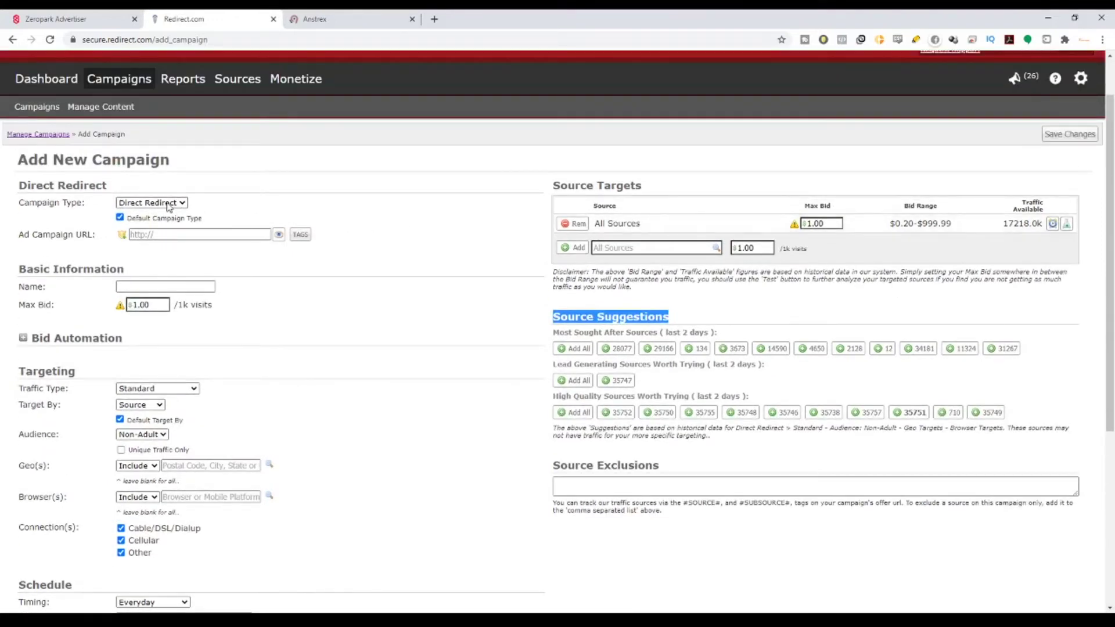
{"action": "left_click_drag", "start_coordinate": [17, 185], "coordinate": [88, 208]}
{"action": "left_click", "coordinate": [113, 178]}
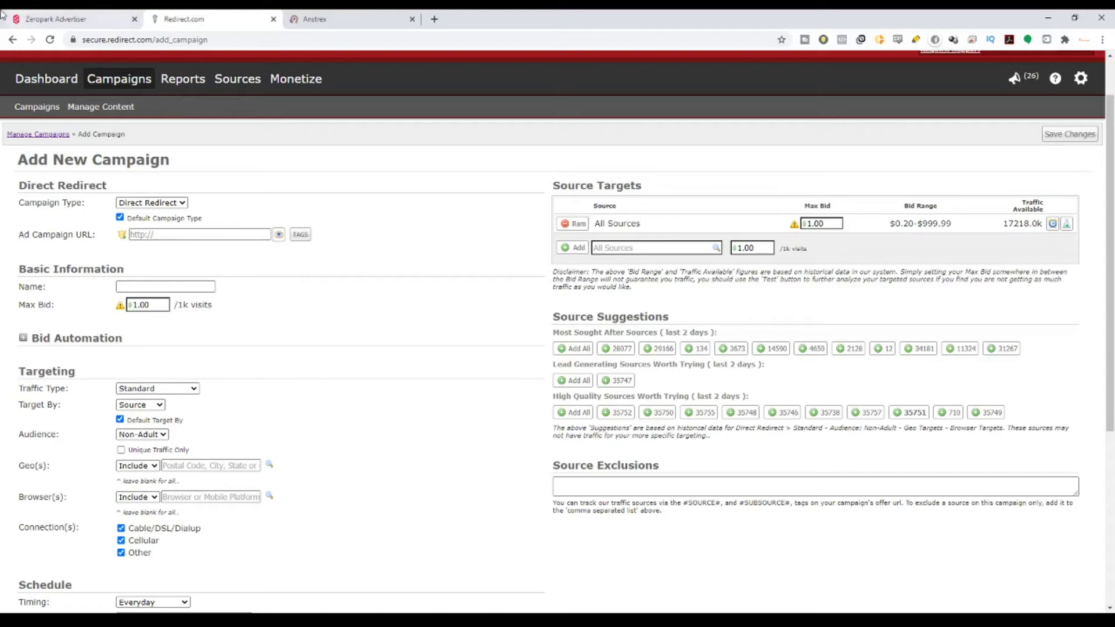
{"action": "left_click", "coordinate": [40, 23]}
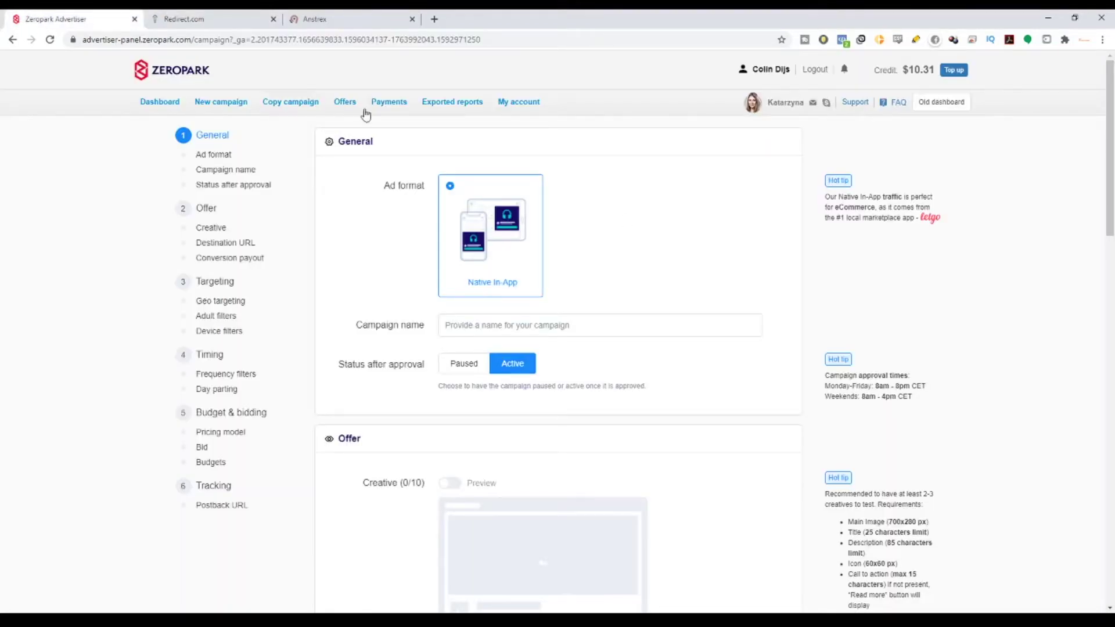
{"action": "left_click_drag", "start_coordinate": [371, 187], "coordinate": [434, 190]}
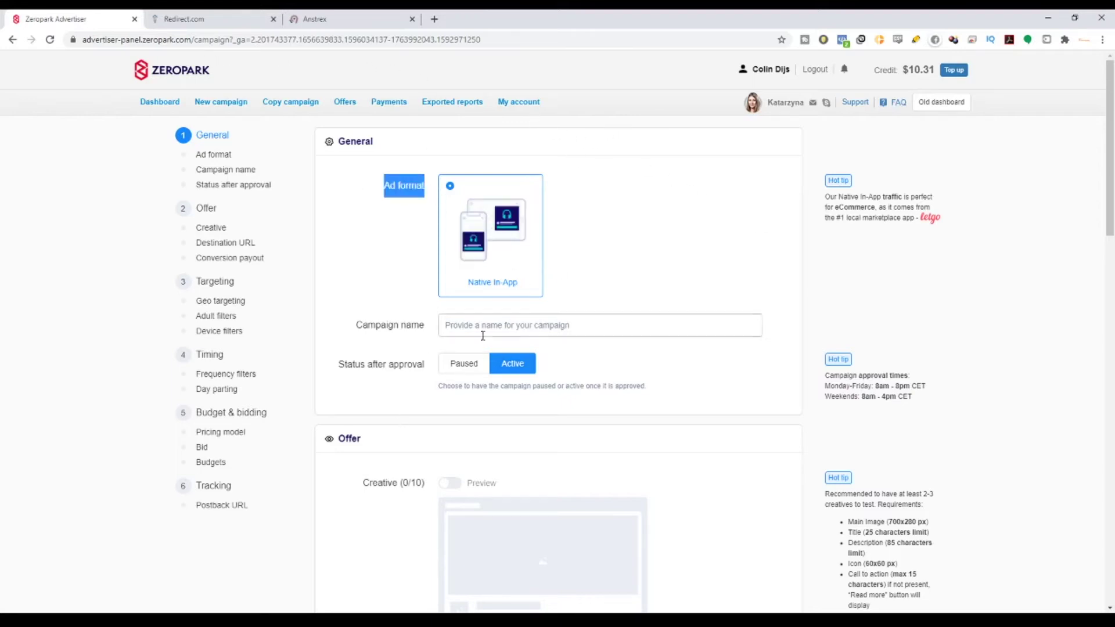
- Return to Redirect.com and set the new campaign's type to Web Native, checking the Email Native option as well
{"action": "left_click", "coordinate": [209, 19]}
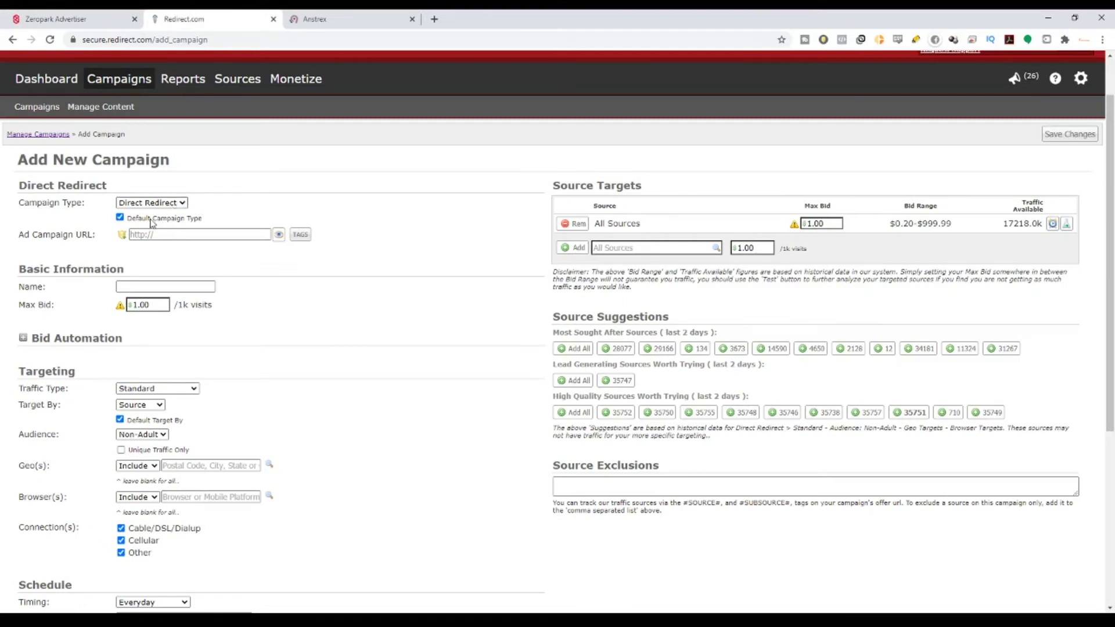
{"action": "key", "text": "Down"}
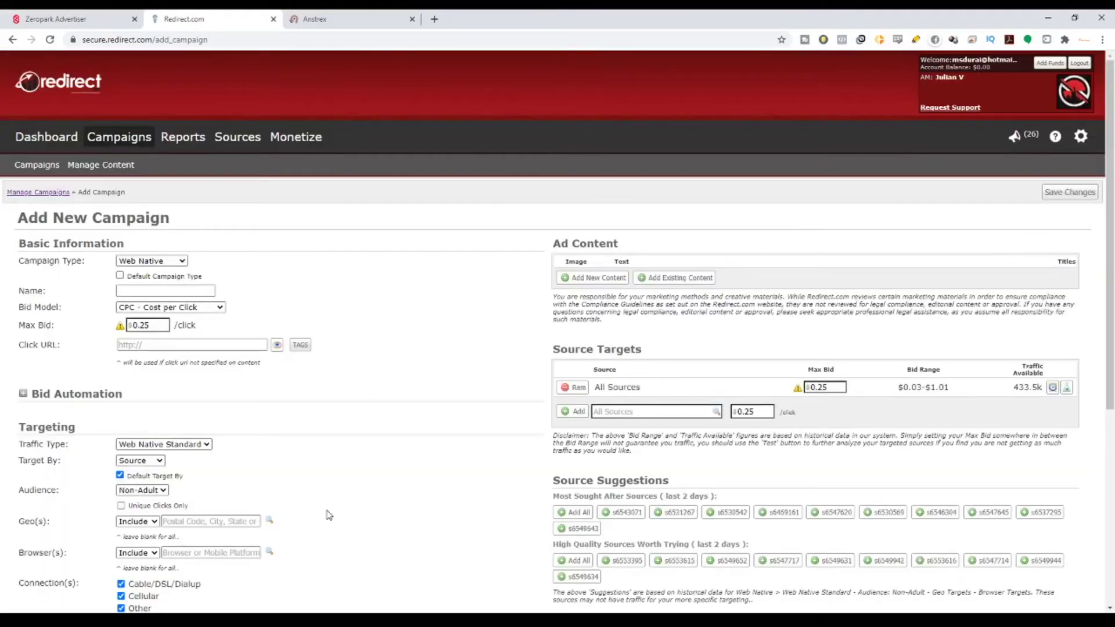
{"action": "key", "text": "Down"}
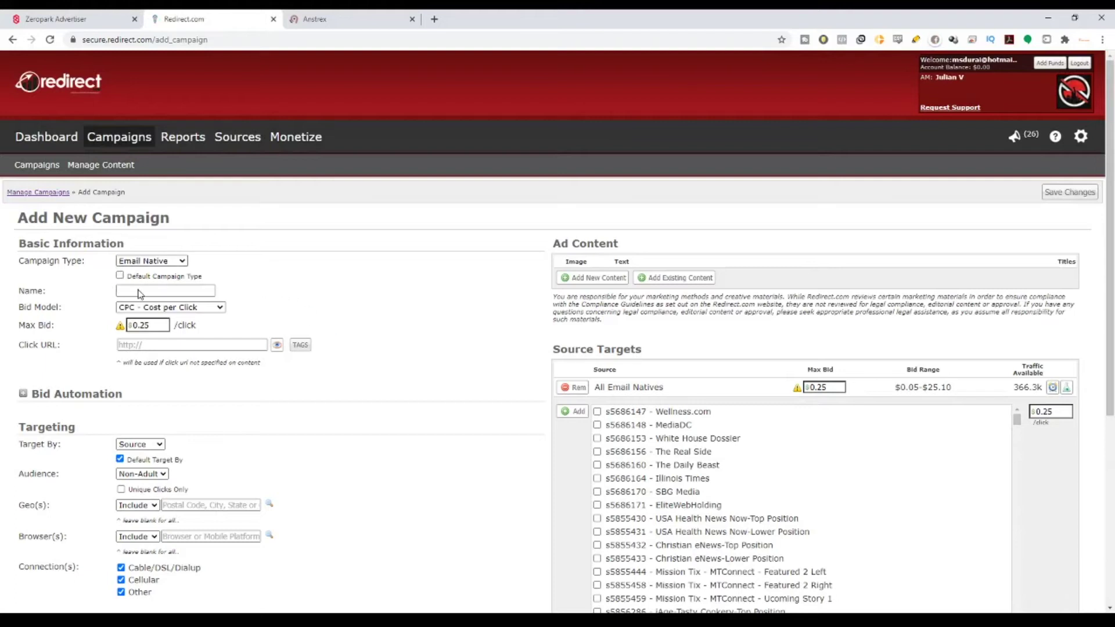
{"action": "key", "text": "Up"}
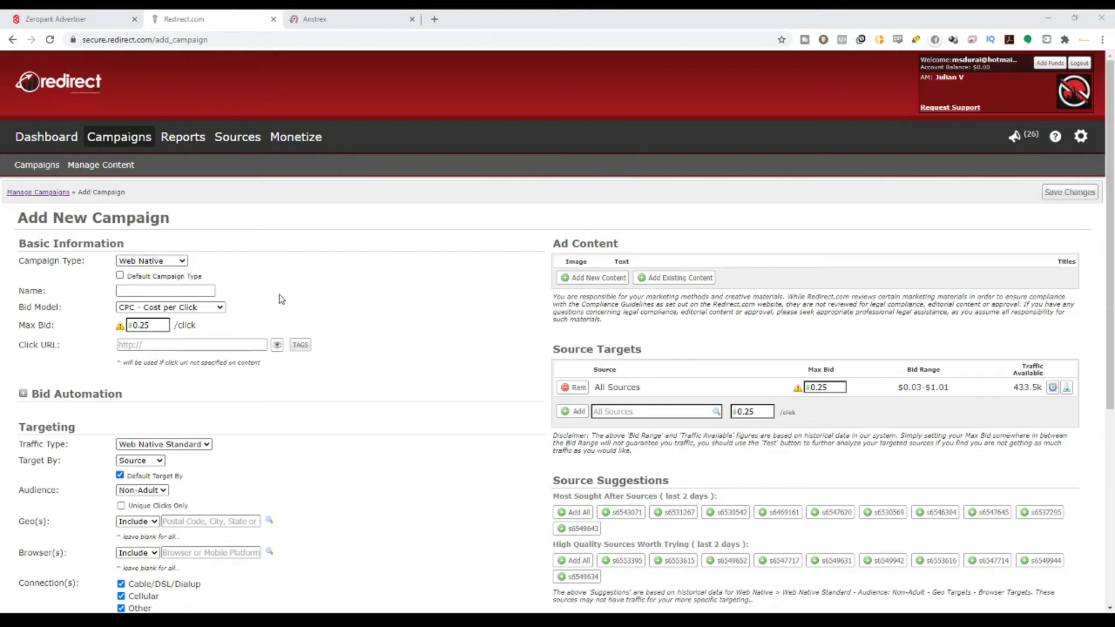
- Remove the All Sources entry from the Web Native campaign's source targets
{"action": "scroll", "coordinate": [258, 244], "scroll_direction": "down", "scroll_amount": 1}
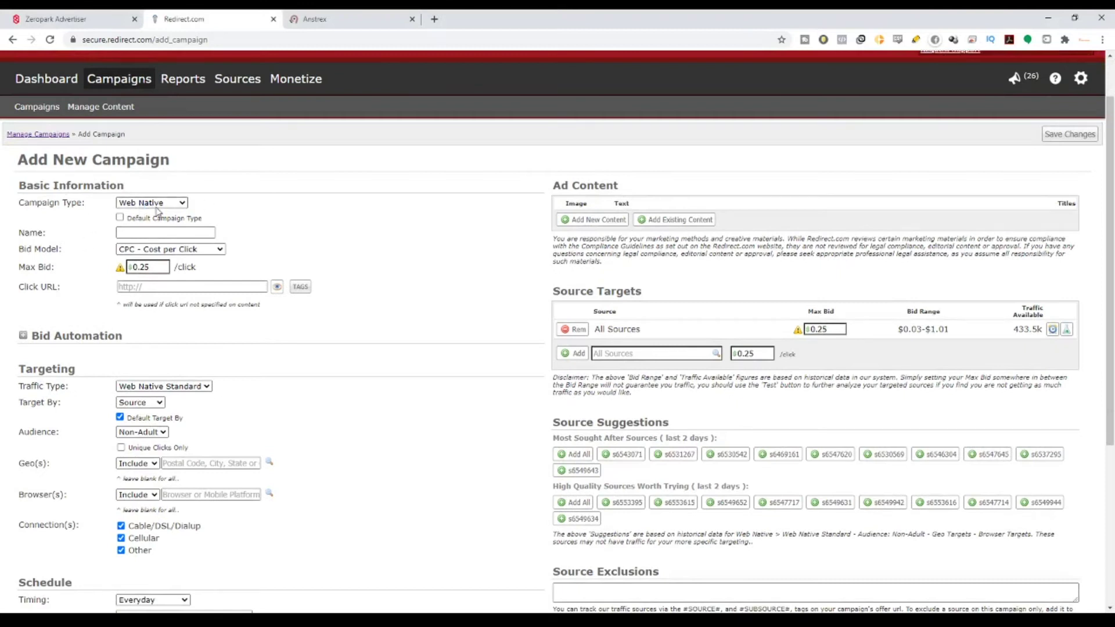
{"action": "scroll", "coordinate": [568, 383], "scroll_direction": "down", "scroll_amount": 2}
{"action": "left_click_drag", "start_coordinate": [556, 305], "coordinate": [685, 304]}
{"action": "left_click_drag", "start_coordinate": [553, 174], "coordinate": [657, 179]}
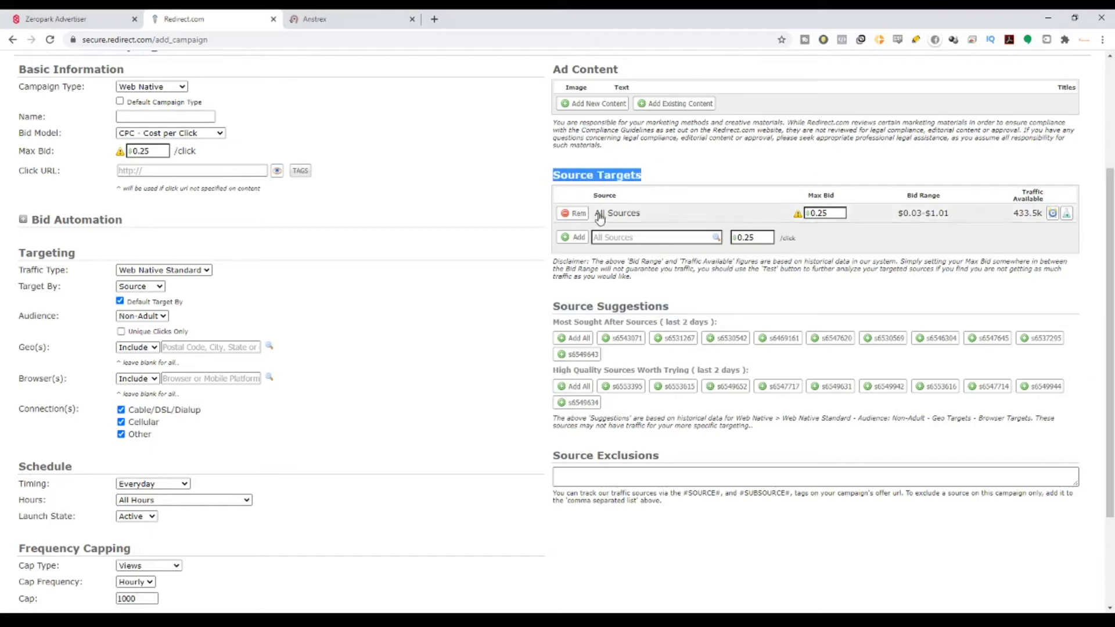
{"action": "left_click", "coordinate": [575, 237]}
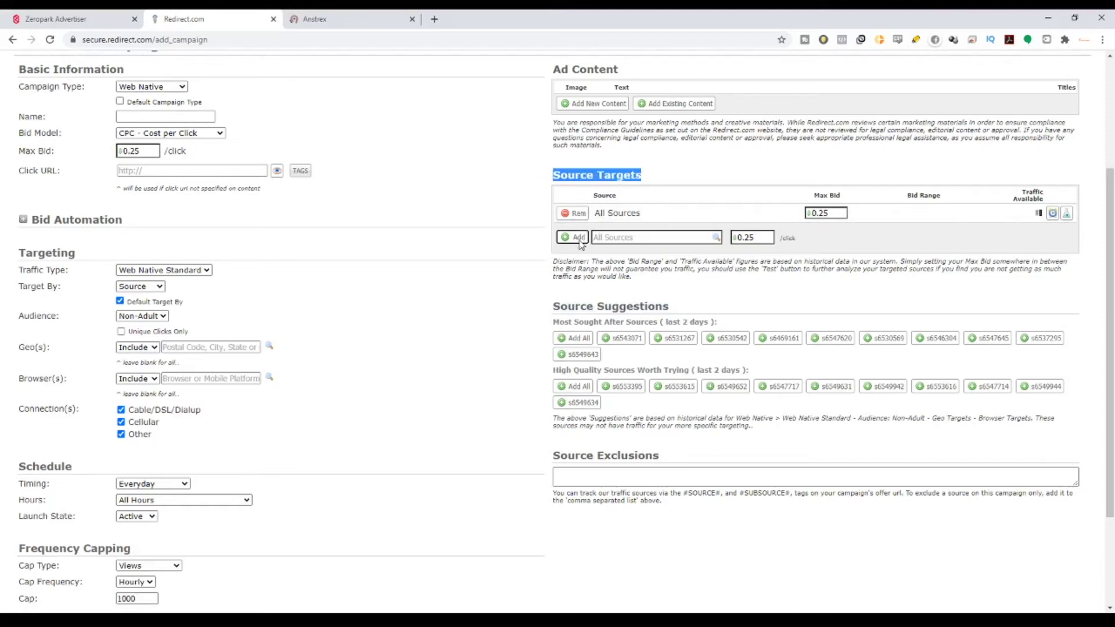
{"action": "left_click", "coordinate": [573, 238]}
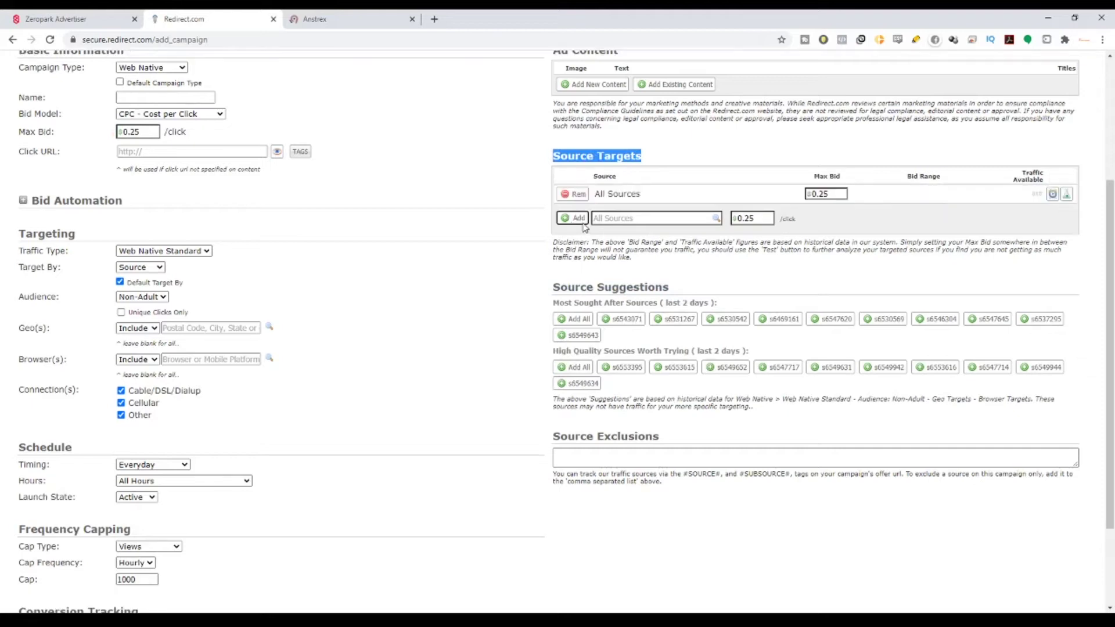
{"action": "left_click", "coordinate": [578, 195]}
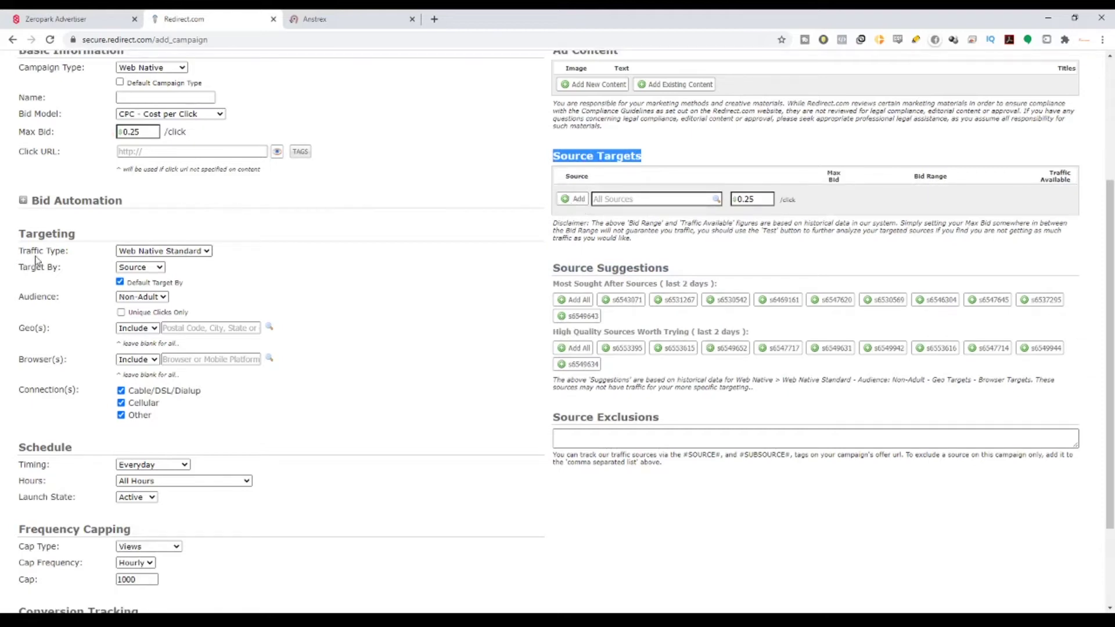
- Set the campaign's targeting to Category instead of Source
{"action": "left_click_drag", "start_coordinate": [24, 266], "coordinate": [63, 268]}
{"action": "left_click", "coordinate": [140, 267]}
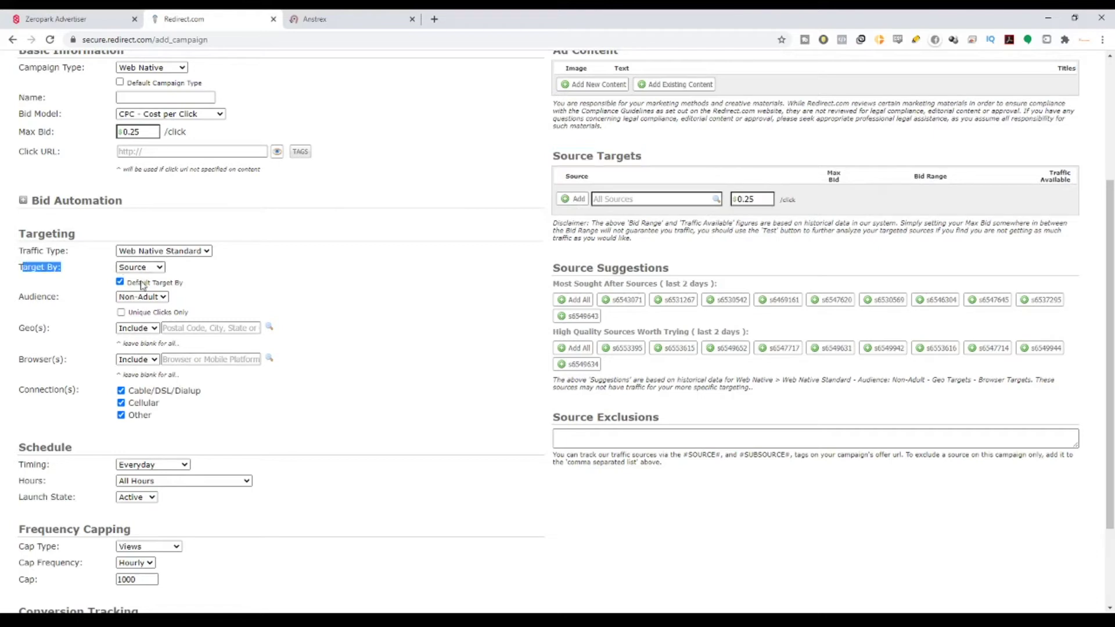
{"action": "left_click", "coordinate": [141, 282]}
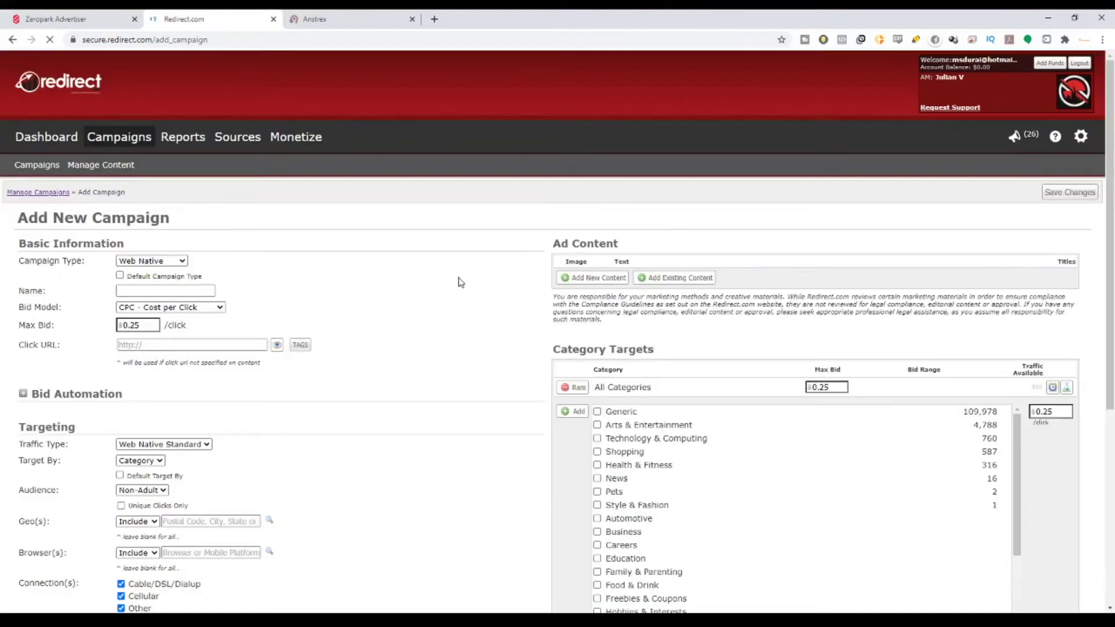
- Set the Web Native campaign's targeting to Source and display the sources available to add
{"action": "scroll", "coordinate": [496, 359], "scroll_direction": "down", "scroll_amount": 4}
{"action": "left_click", "coordinate": [157, 229]}
{"action": "left_click", "coordinate": [157, 255]}
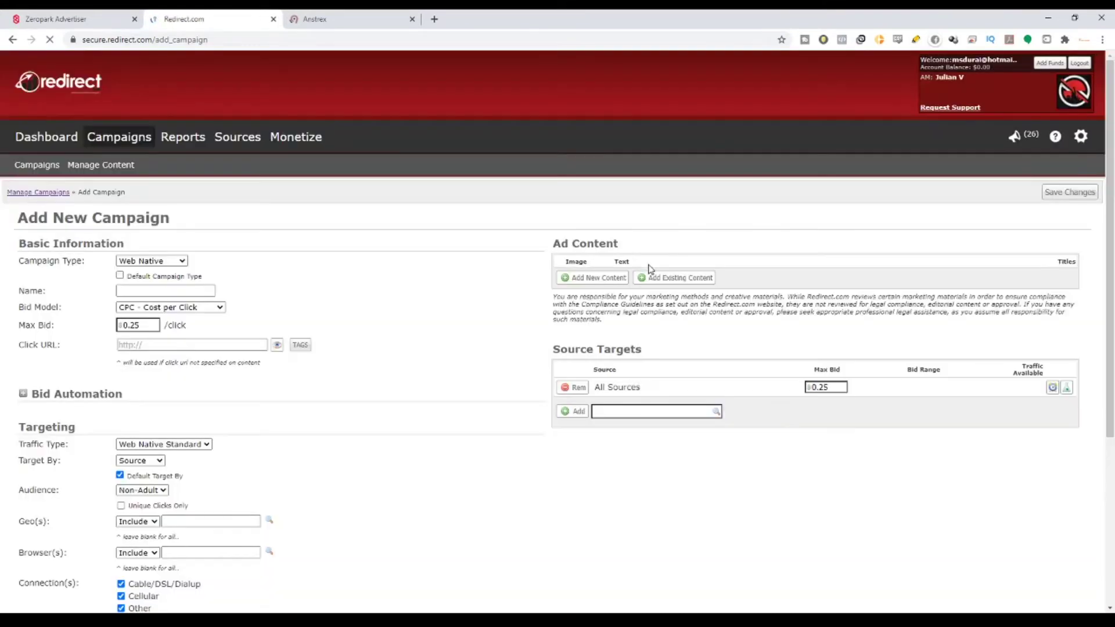
{"action": "scroll", "coordinate": [607, 289], "scroll_direction": "down", "scroll_amount": 1}
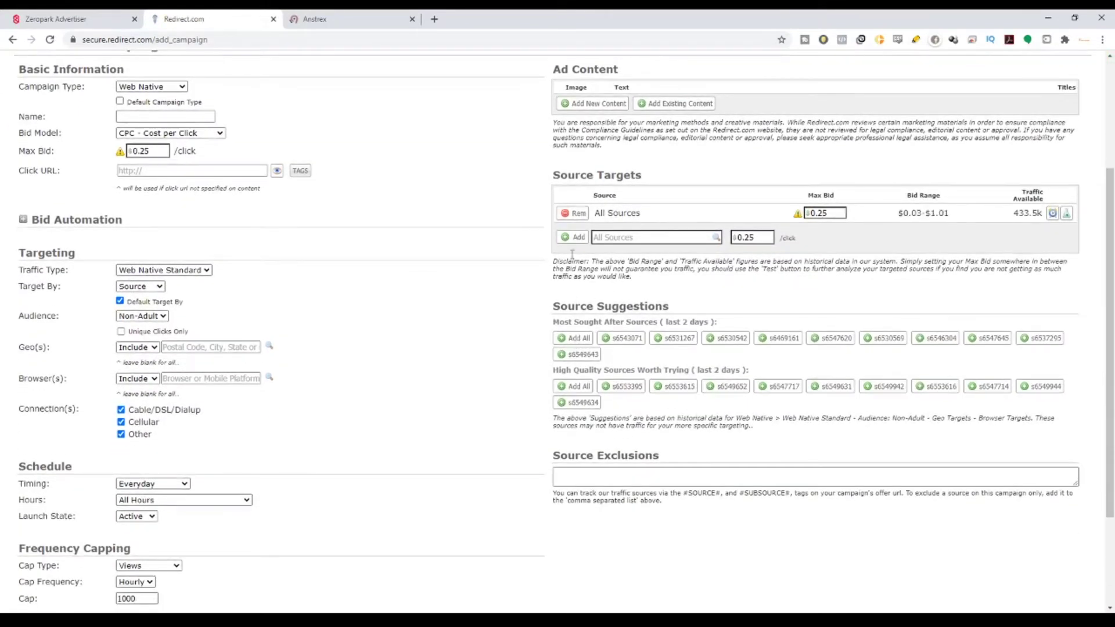
{"action": "left_click", "coordinate": [668, 239]}
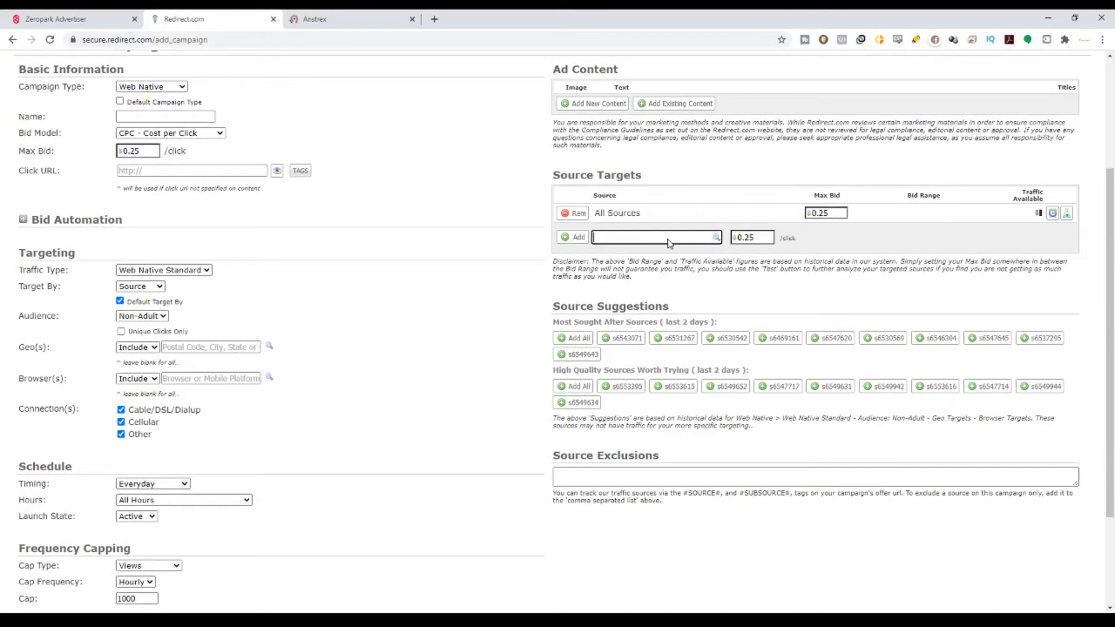
{"action": "scroll", "coordinate": [202, 260], "scroll_direction": "up", "scroll_amount": 1}
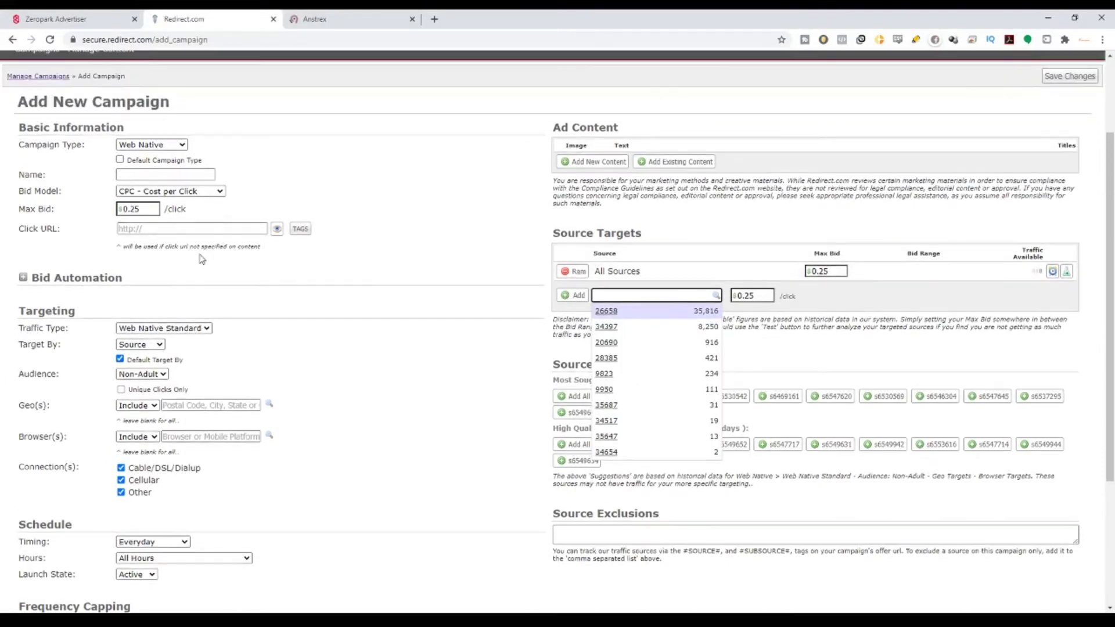
- Set the new campaign's type to Email Native
{"action": "left_click", "coordinate": [138, 150]}
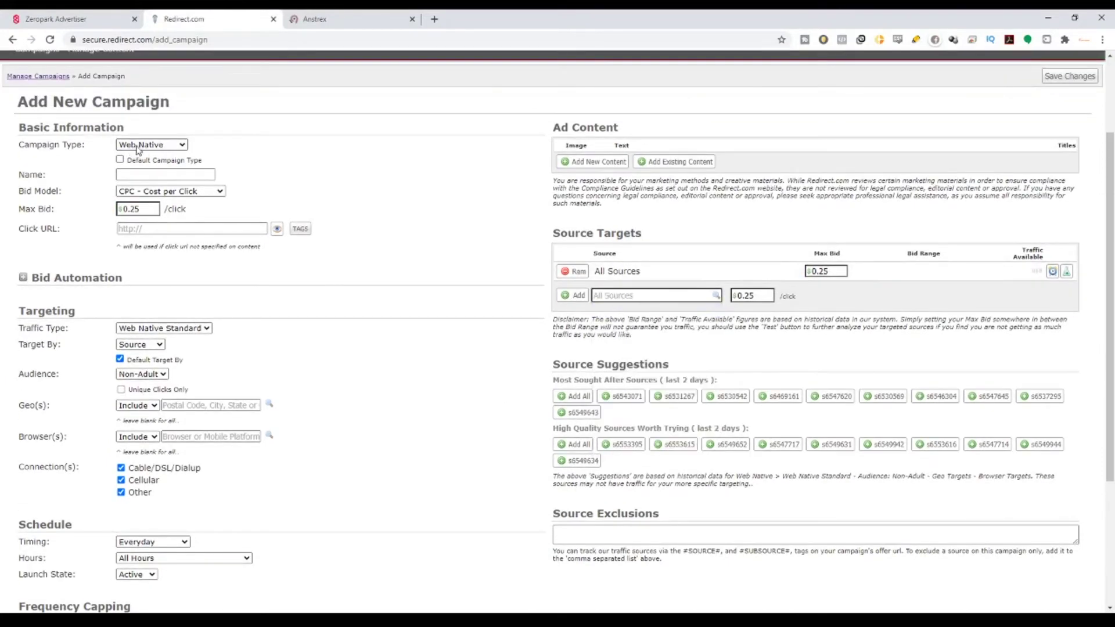
{"action": "left_click", "coordinate": [145, 169]}
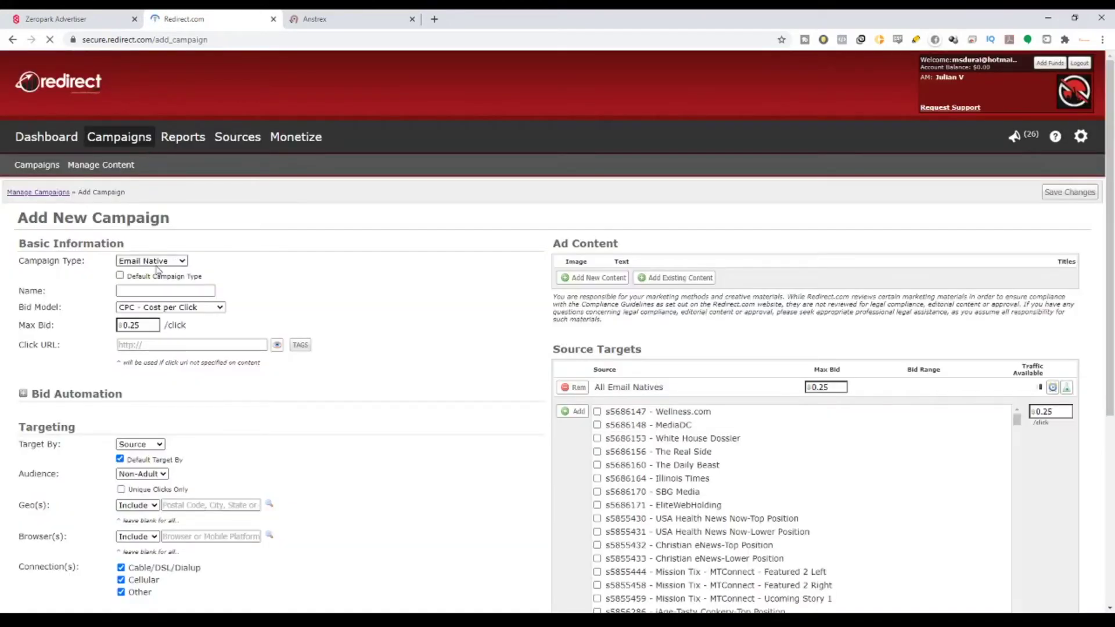
{"action": "scroll", "coordinate": [154, 319], "scroll_direction": "down", "scroll_amount": 2}
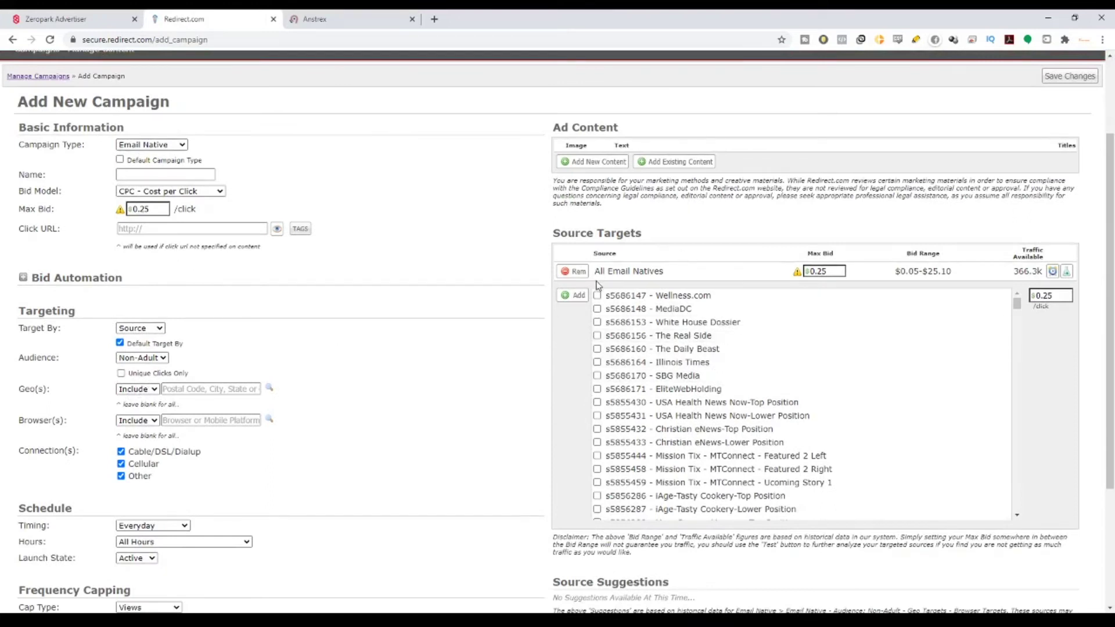
- Review the Source Targets and Ad Content sections, and add s5686147 - Wellness.com to the Email Native campaign's source targets
{"action": "left_click_drag", "start_coordinate": [554, 233], "coordinate": [645, 234]}
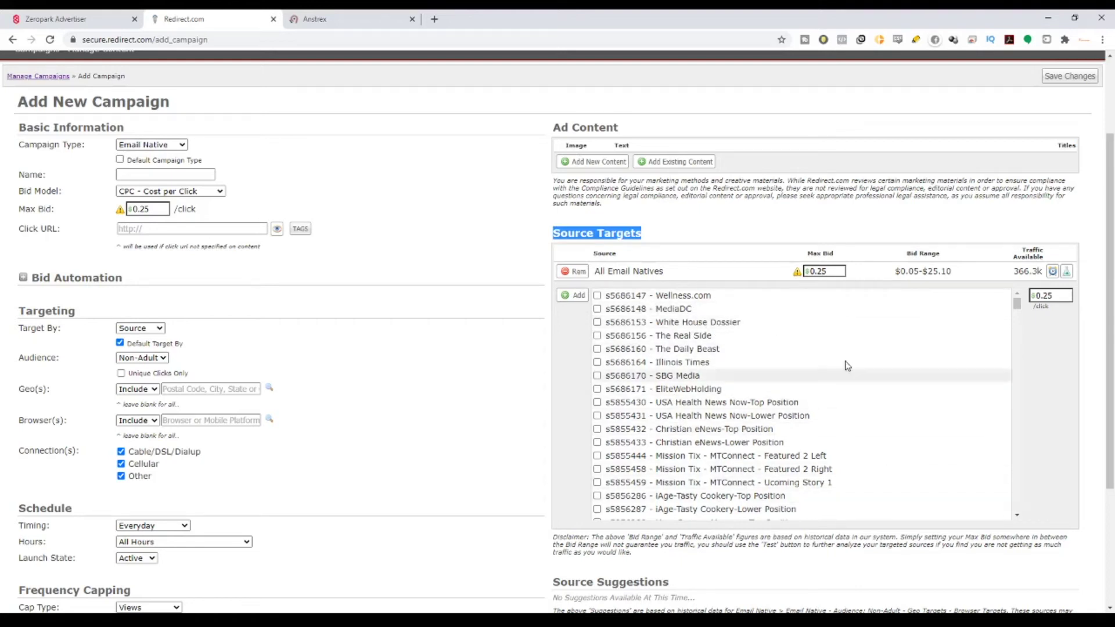
{"action": "left_click_drag", "start_coordinate": [553, 128], "coordinate": [594, 128]}
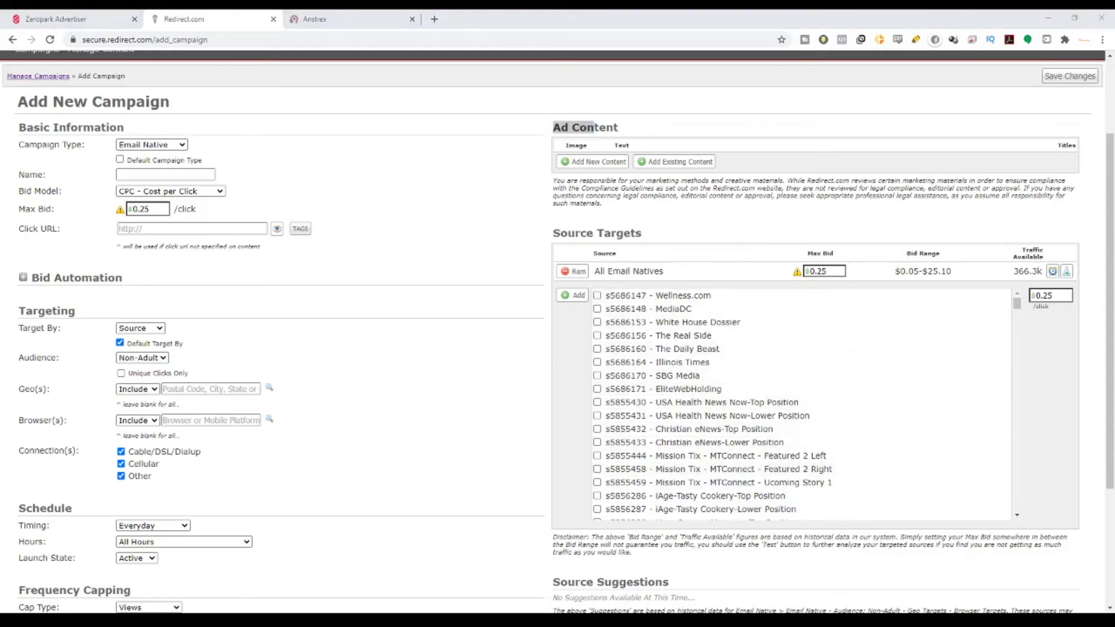
{"action": "key", "text": "alt+Tab"}
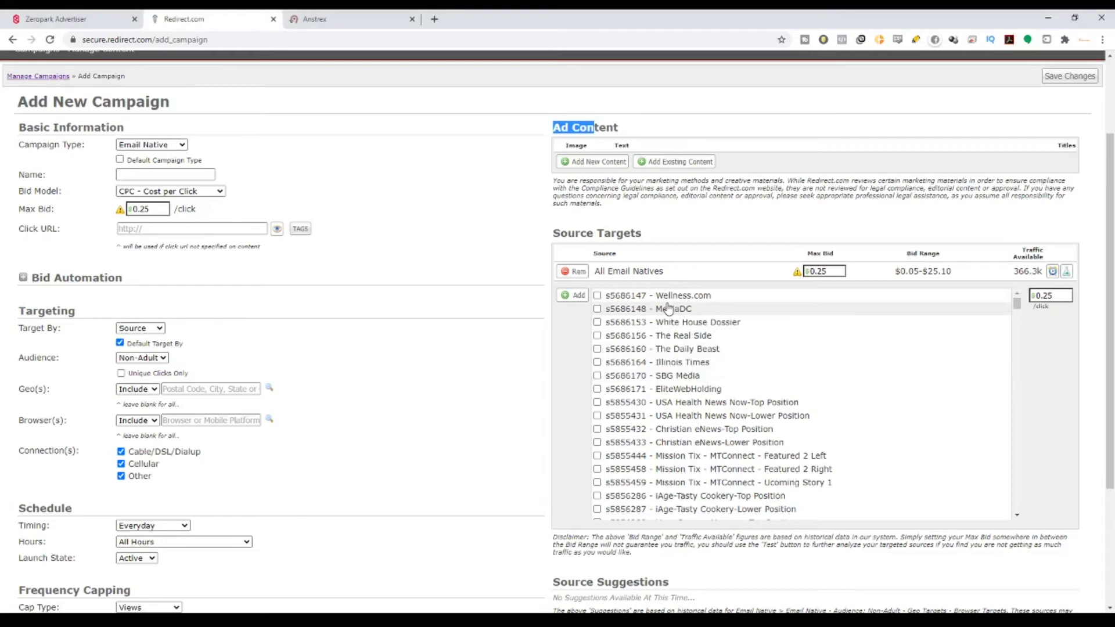
{"action": "left_click", "coordinate": [597, 296]}
{"action": "left_click", "coordinate": [578, 296]}
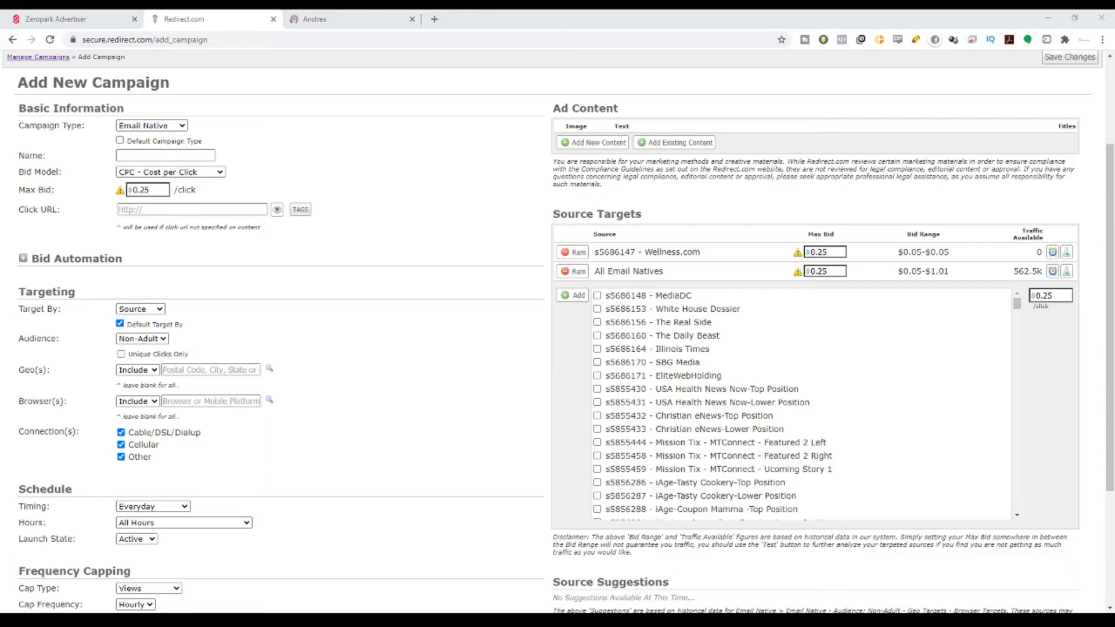
- Switch to Anstrex and look through the ad networks it offers for filtering native ads
{"action": "left_click", "coordinate": [309, 18]}
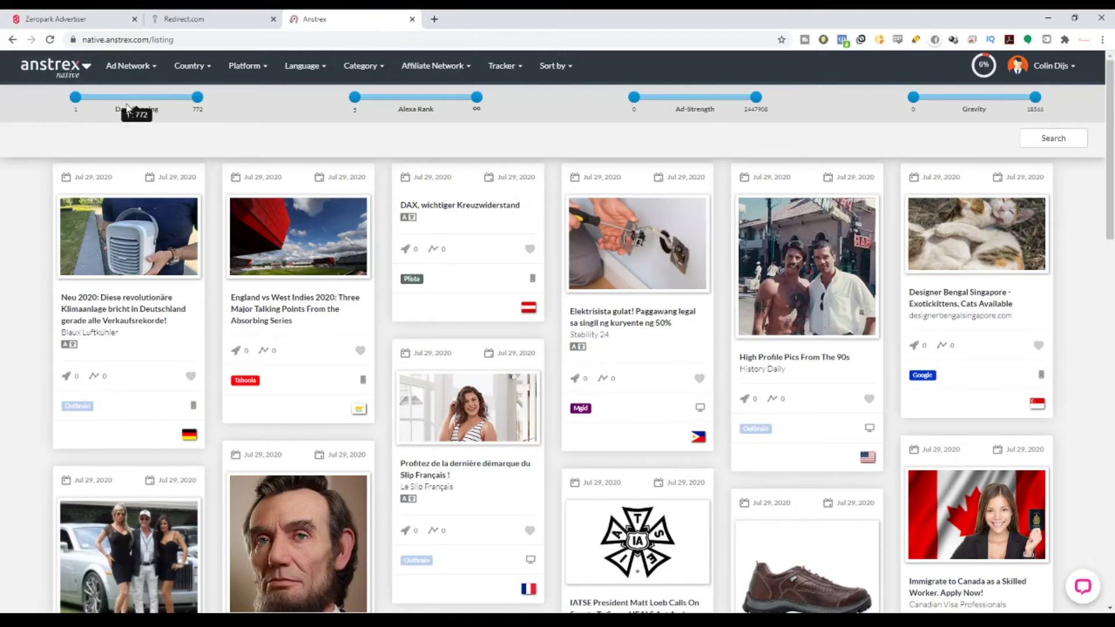
{"action": "left_click", "coordinate": [154, 80]}
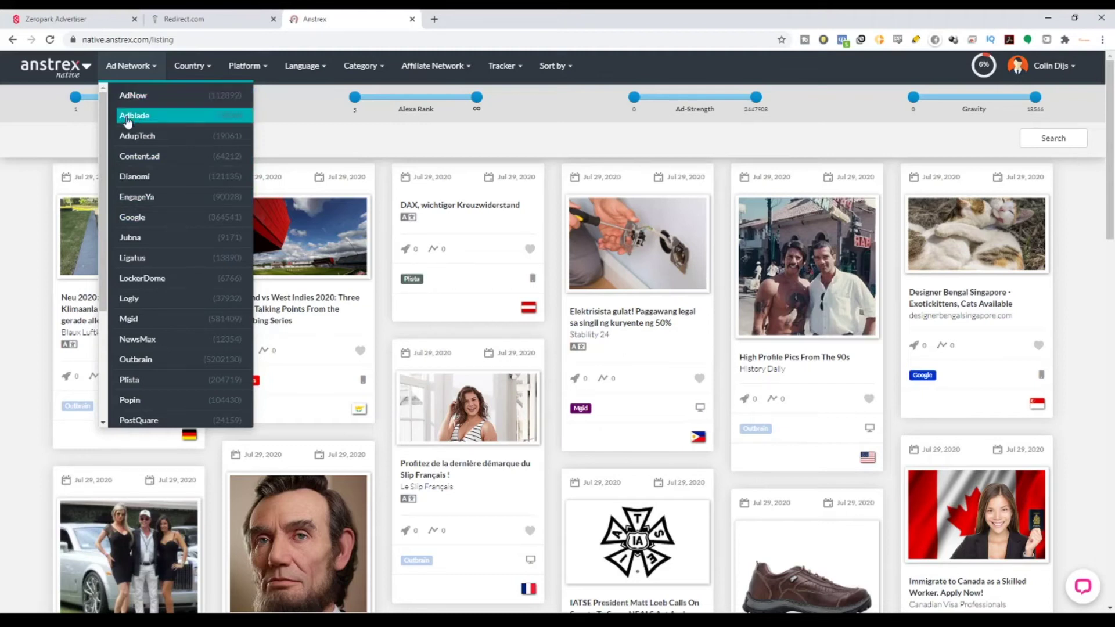
{"action": "scroll", "coordinate": [198, 259], "scroll_direction": "down", "scroll_amount": 1}
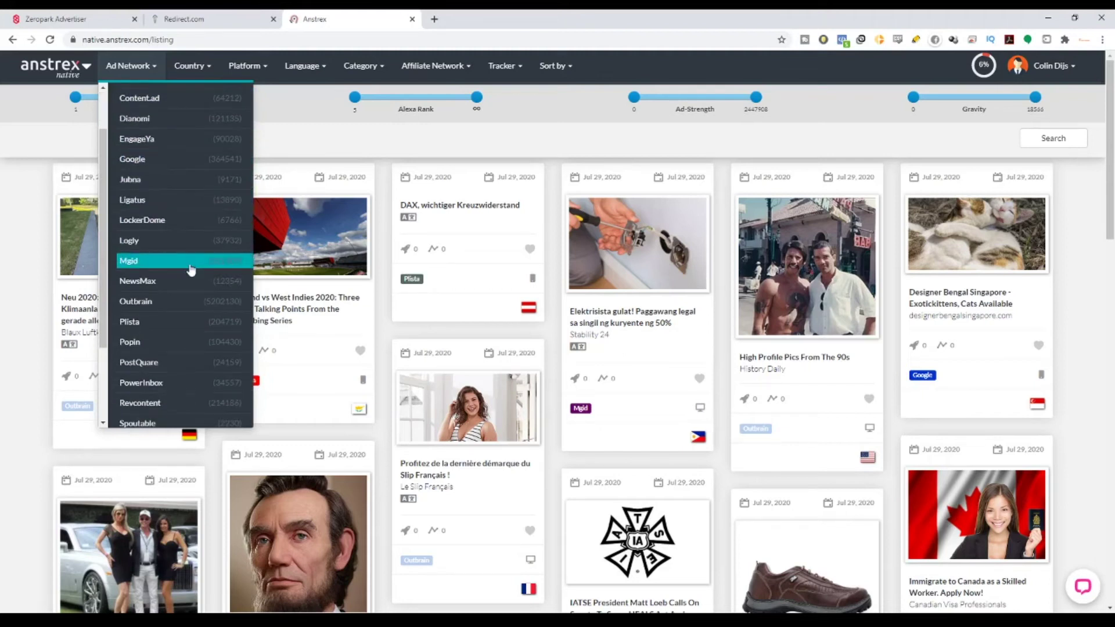
{"action": "scroll", "coordinate": [190, 318], "scroll_direction": "down", "scroll_amount": 2}
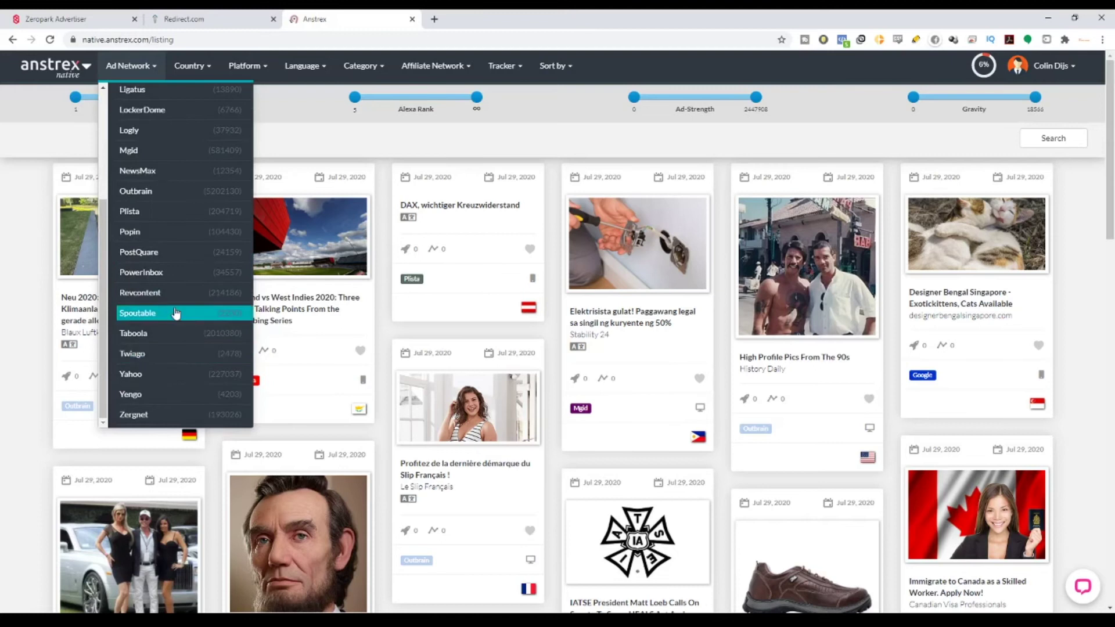
{"action": "scroll", "coordinate": [141, 386], "scroll_direction": "down", "scroll_amount": 2}
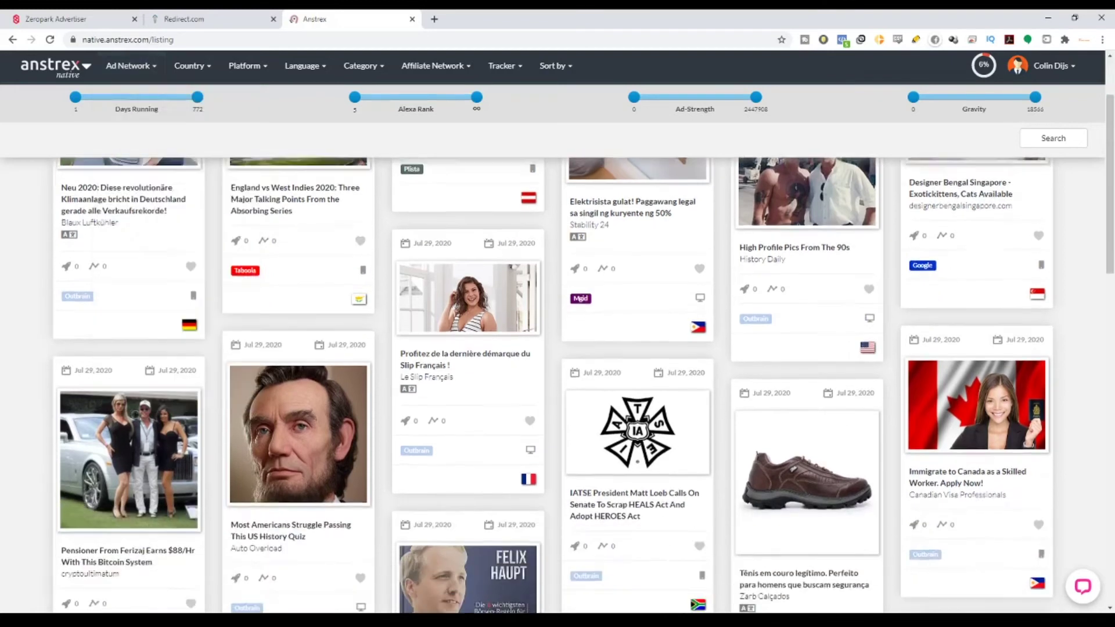
{"action": "scroll", "coordinate": [44, 120], "scroll_direction": "up", "scroll_amount": 2}
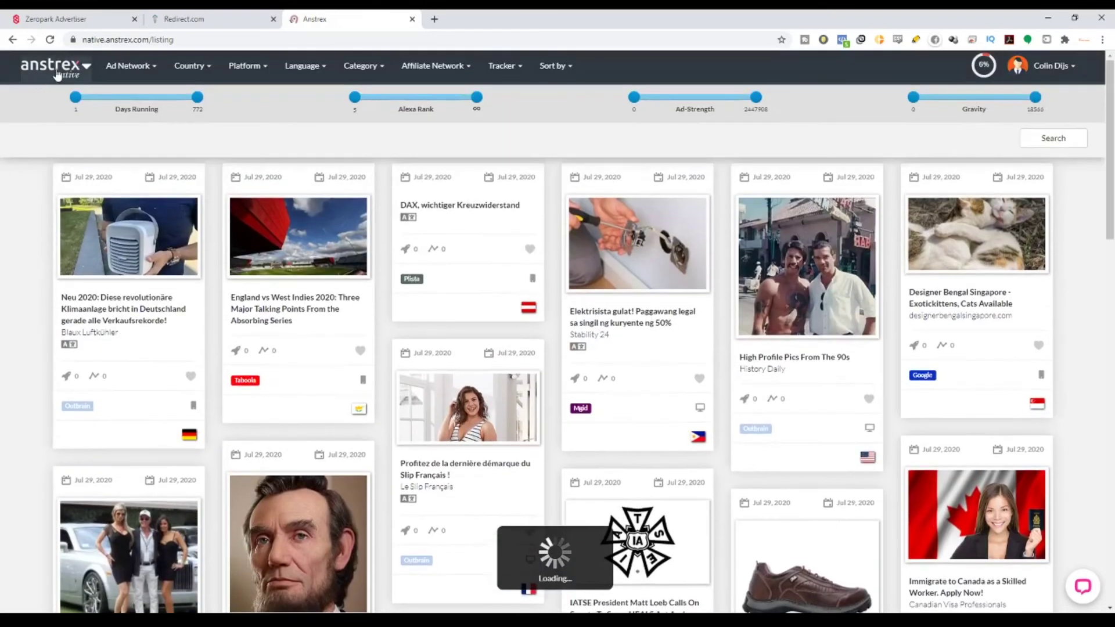
- Filter the native ads to the Outbrain ad network and sort them by Ad-Gravity (desc)
{"action": "left_click", "coordinate": [124, 65]}
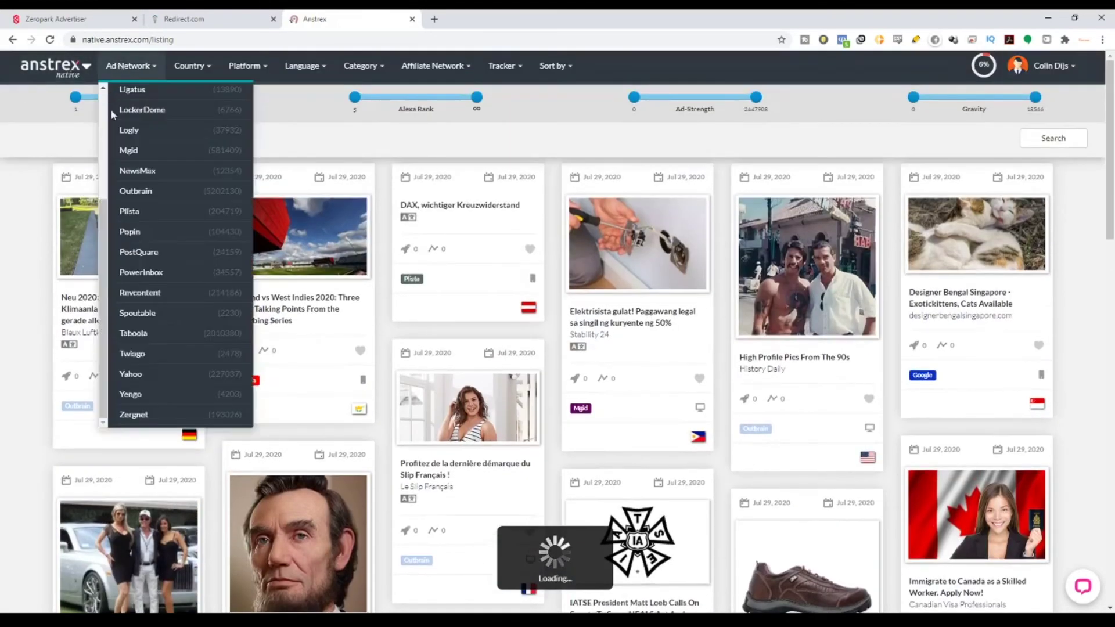
{"action": "left_click", "coordinate": [137, 192]}
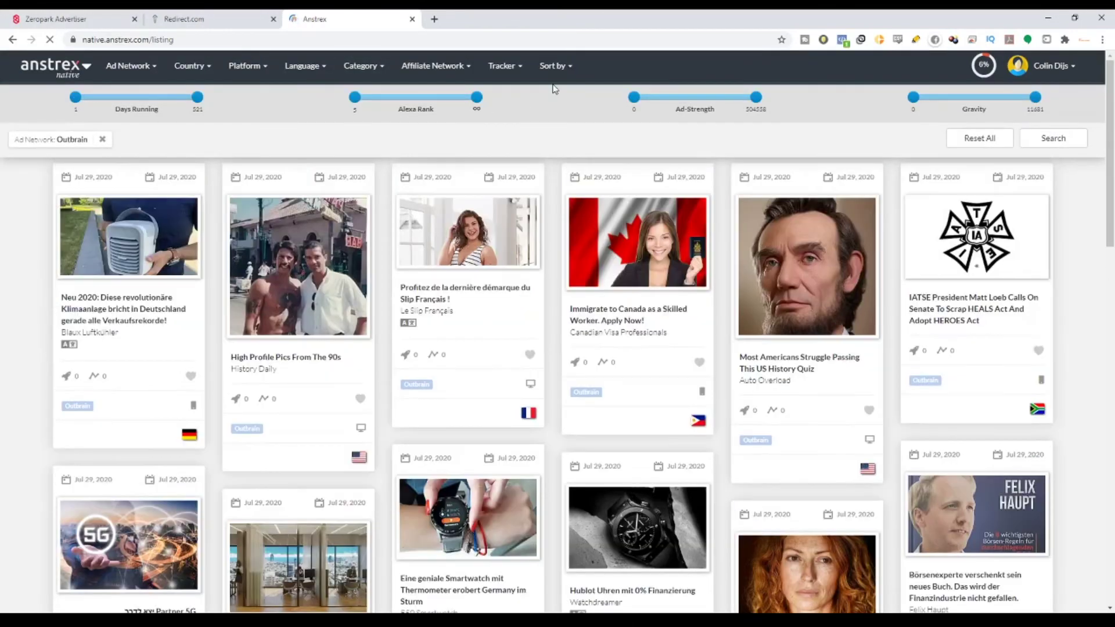
{"action": "left_click", "coordinate": [554, 69]}
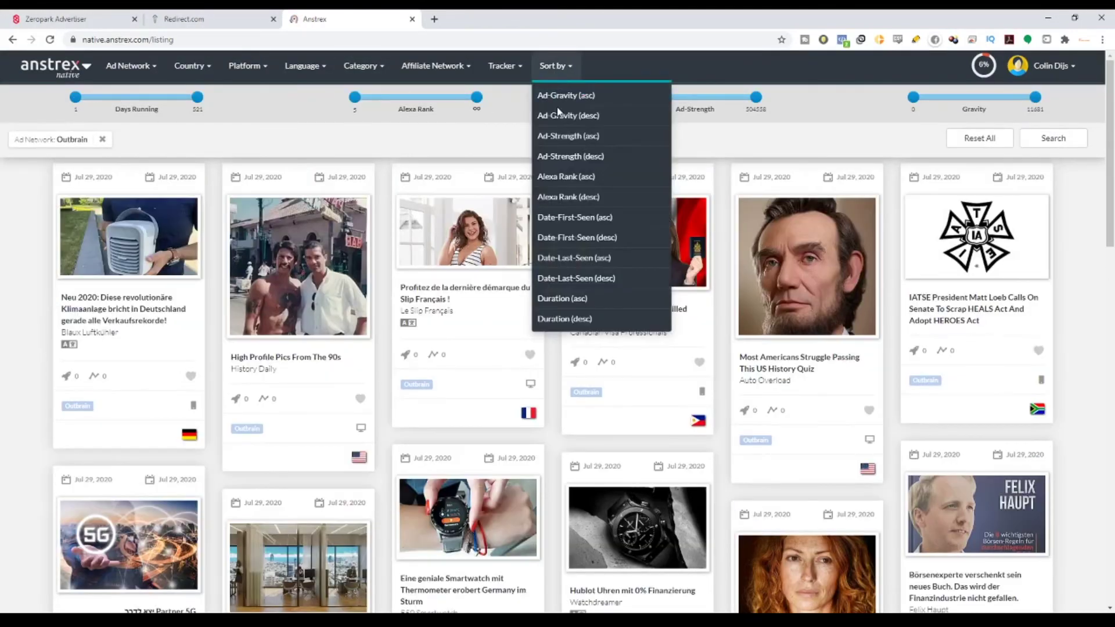
{"action": "left_click", "coordinate": [558, 116]}
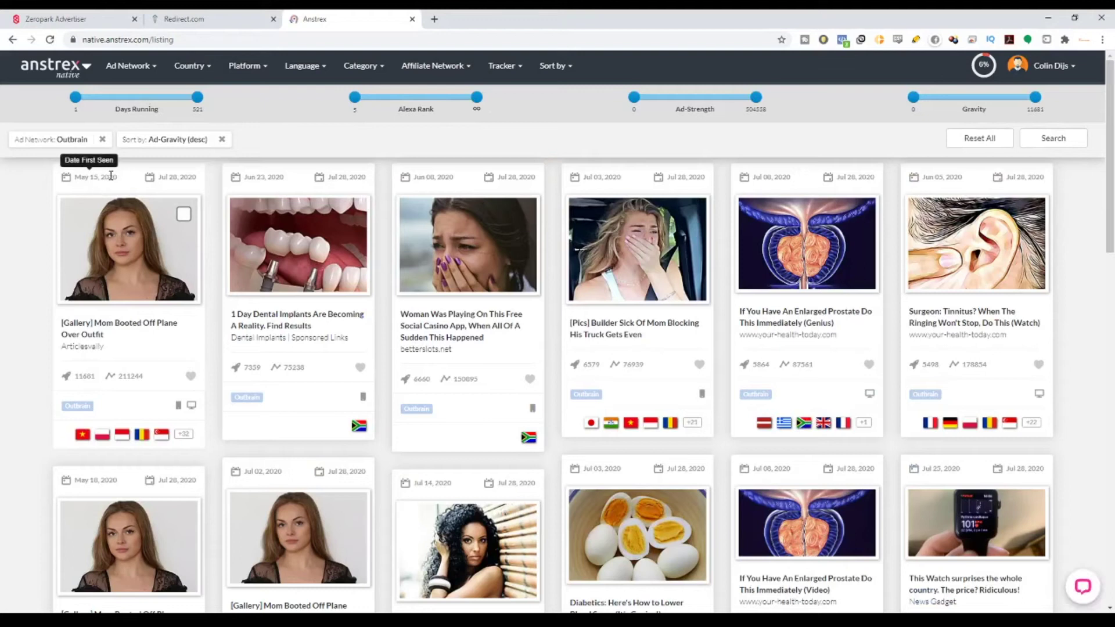
- Check the first-seen and last-seen dates and the gravity of the "Mom Booted Off Plane Over Outfit" ad
{"action": "left_click_drag", "start_coordinate": [76, 176], "coordinate": [198, 176]}
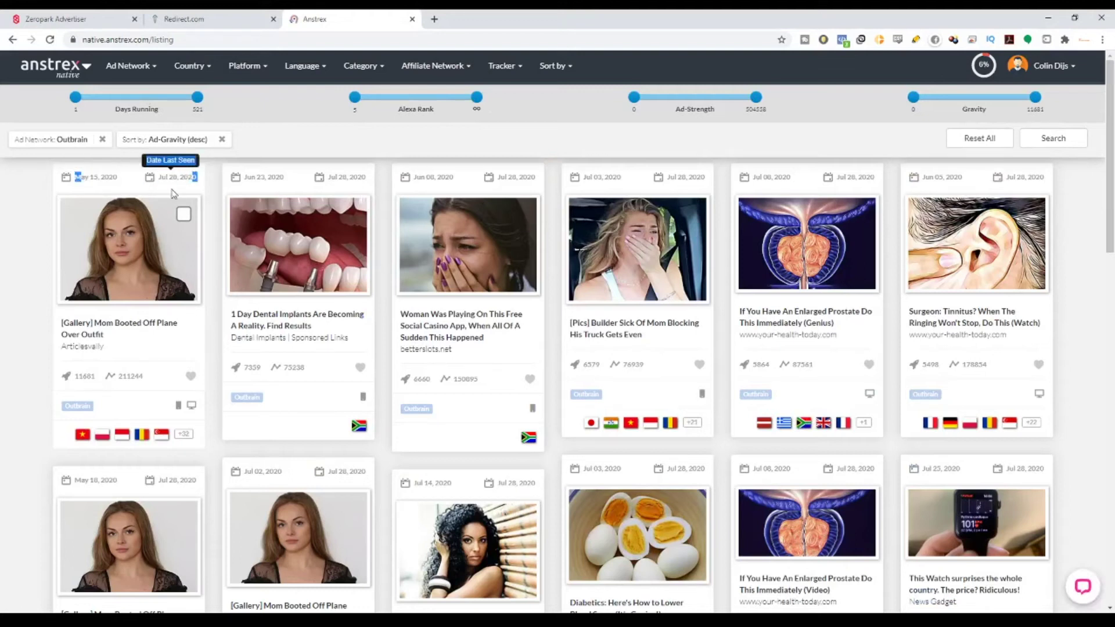
{"action": "left_click_drag", "start_coordinate": [96, 378], "coordinate": [75, 377]}
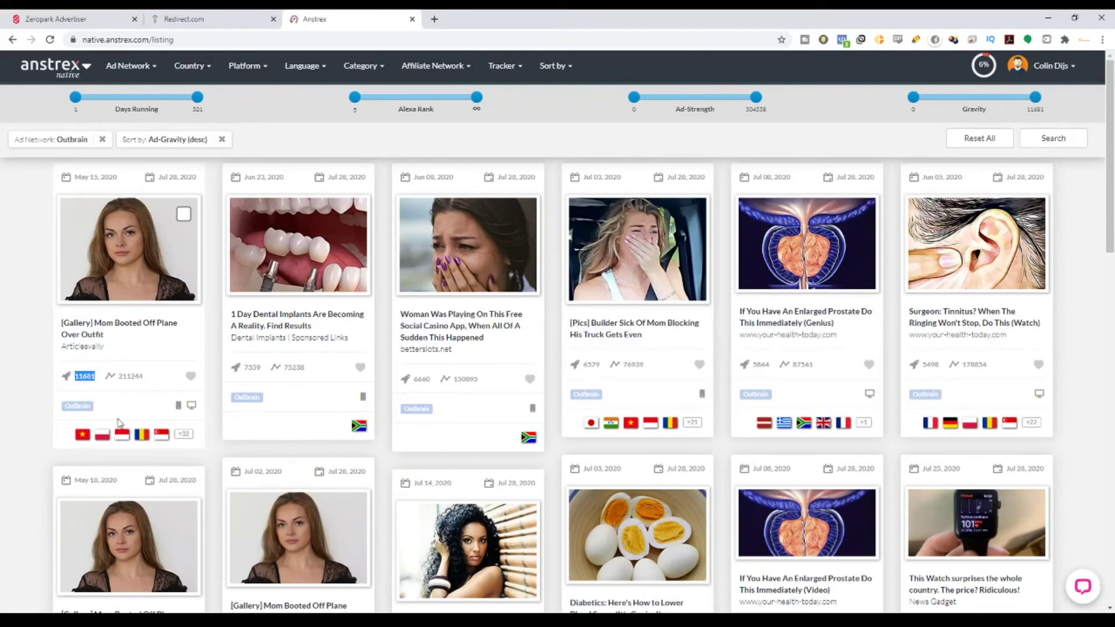
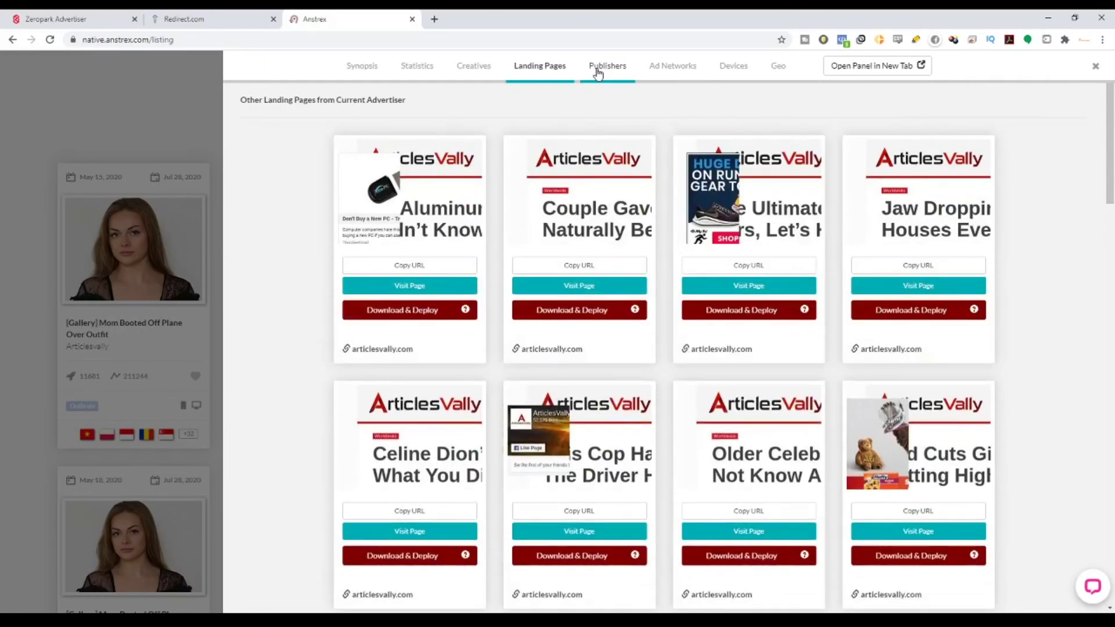
- Open the advertiser's publisher data and examine the leading publishers, including moneycontrol.com, nigeriana.org and pretty52.com
{"action": "left_click", "coordinate": [599, 72]}
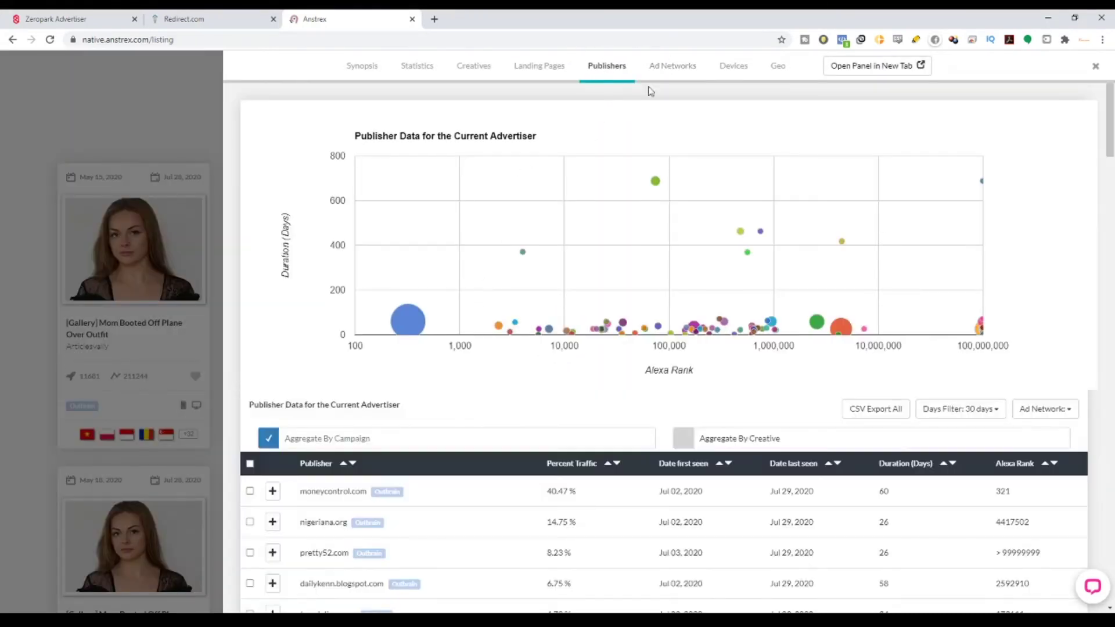
{"action": "scroll", "coordinate": [557, 285], "scroll_direction": "down", "scroll_amount": 4}
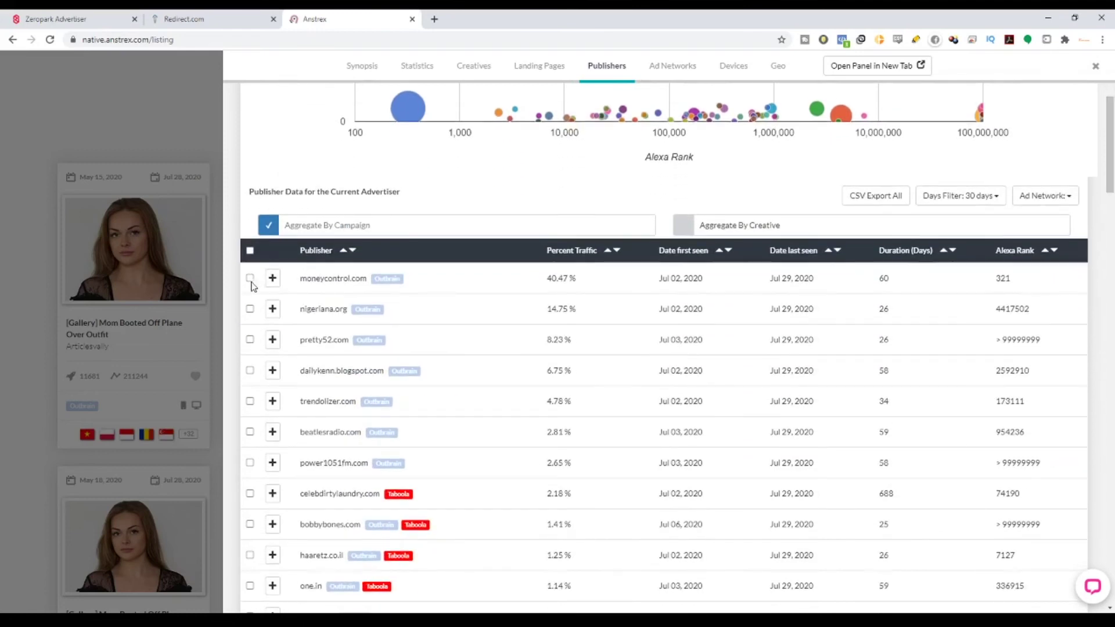
{"action": "left_click_drag", "start_coordinate": [306, 279], "coordinate": [381, 288]}
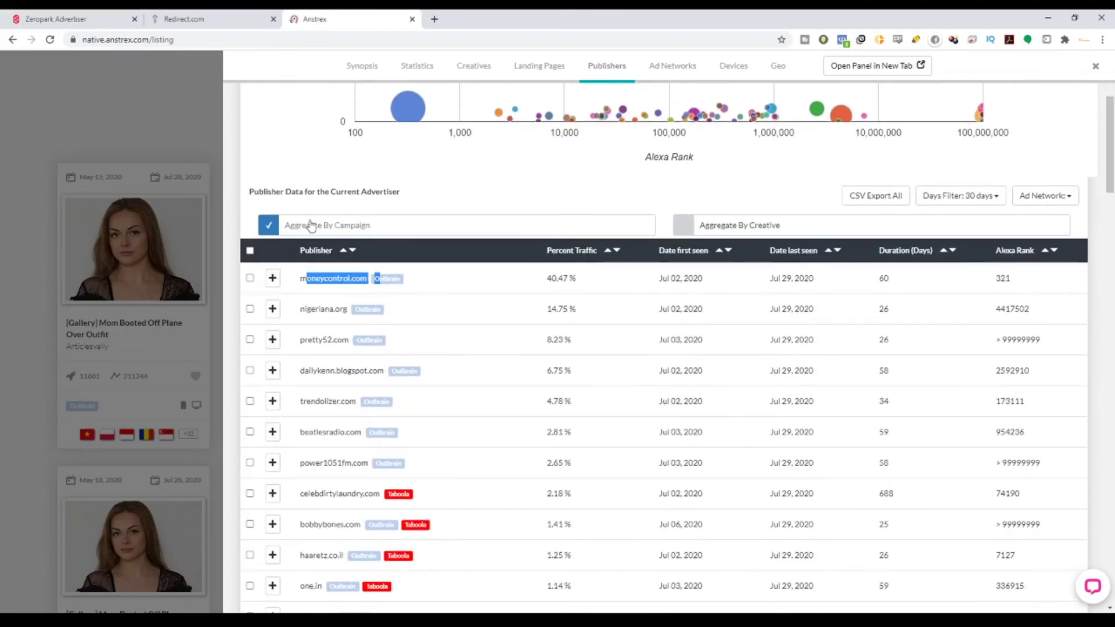
{"action": "left_click", "coordinate": [442, 300]}
{"action": "left_click_drag", "start_coordinate": [303, 281], "coordinate": [375, 286]}
{"action": "left_click_drag", "start_coordinate": [306, 309], "coordinate": [348, 308]}
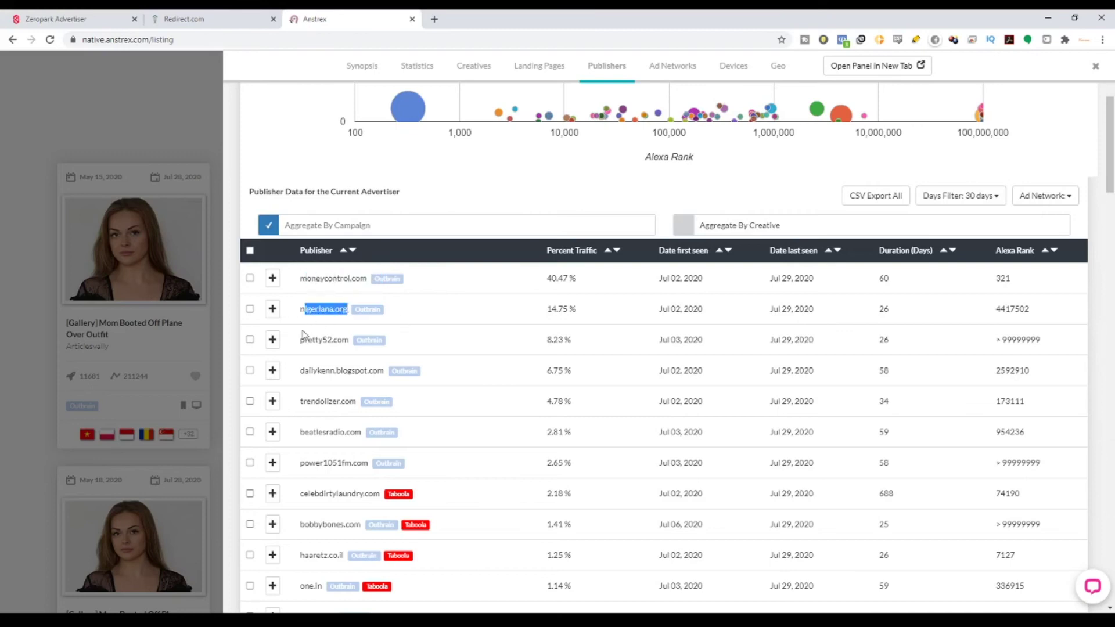
{"action": "left_click_drag", "start_coordinate": [301, 347], "coordinate": [353, 321]}
- Visit the publisher site moneycontrol.com in a new browser tab and look over its homepage ad placements
{"action": "left_click_drag", "start_coordinate": [369, 283], "coordinate": [300, 280]}
{"action": "key", "text": "ctrl+c"}
{"action": "left_click", "coordinate": [433, 20]}
{"action": "key", "text": "ctrl+v"}
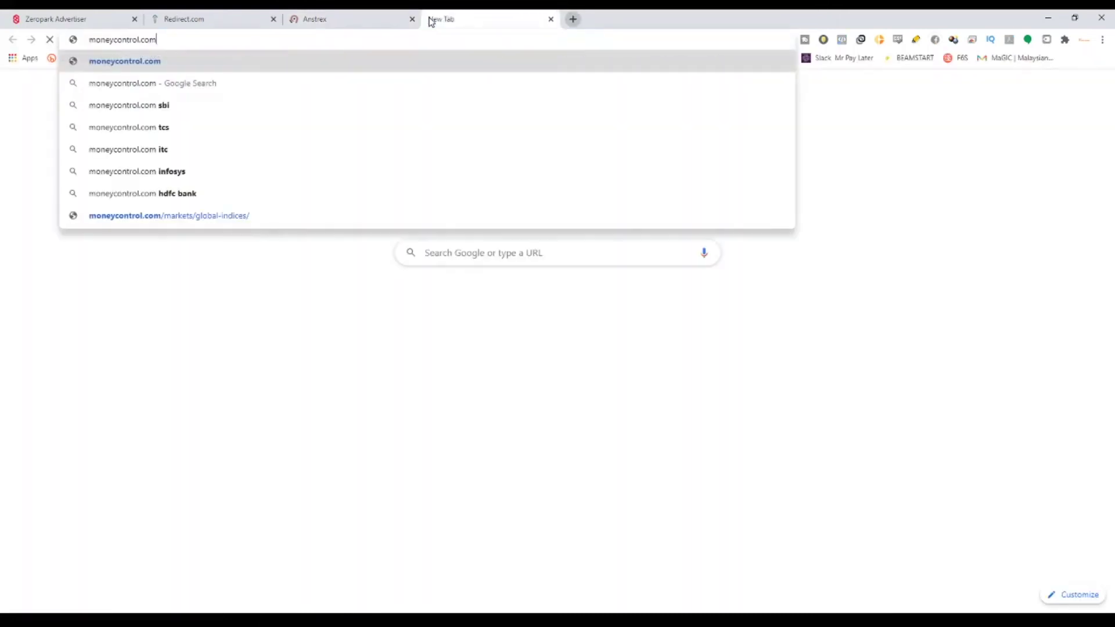
{"action": "key", "text": "Return"}
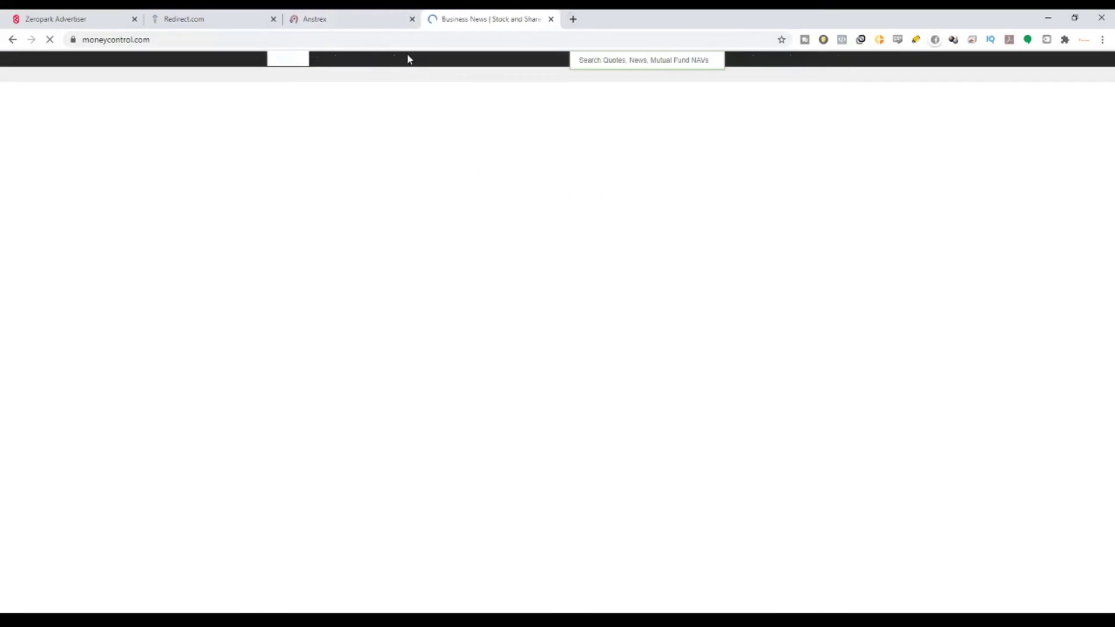
{"action": "scroll", "coordinate": [366, 351], "scroll_direction": "down", "scroll_amount": 3}
{"action": "scroll", "coordinate": [348, 372], "scroll_direction": "down", "scroll_amount": 4}
{"action": "scroll", "coordinate": [400, 432], "scroll_direction": "down", "scroll_amount": 5}
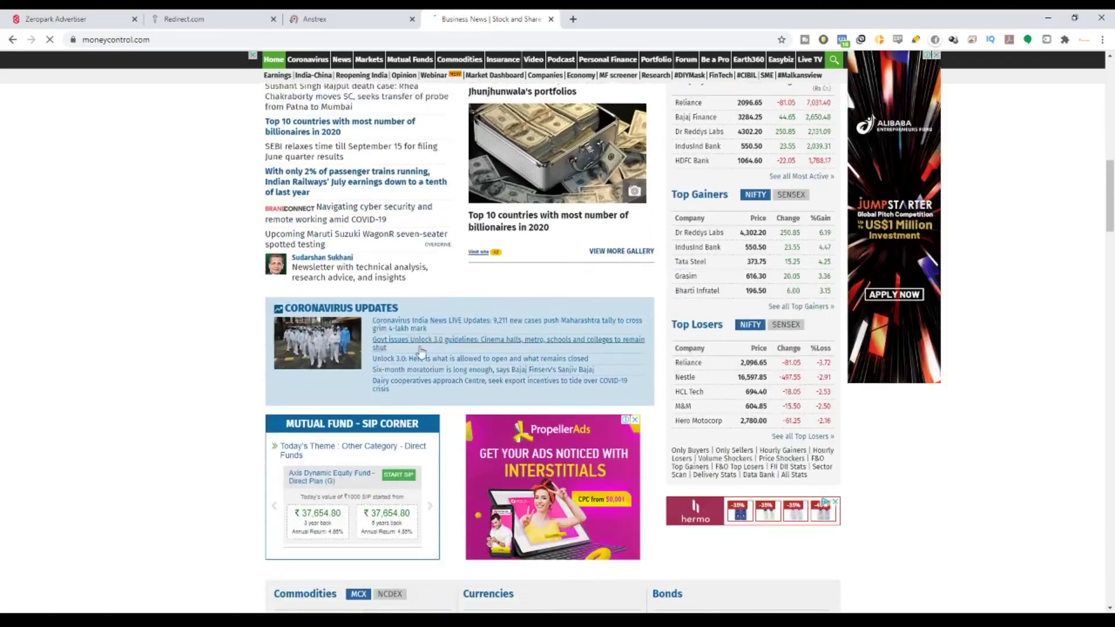
{"action": "scroll", "coordinate": [418, 347], "scroll_direction": "up", "scroll_amount": 12}
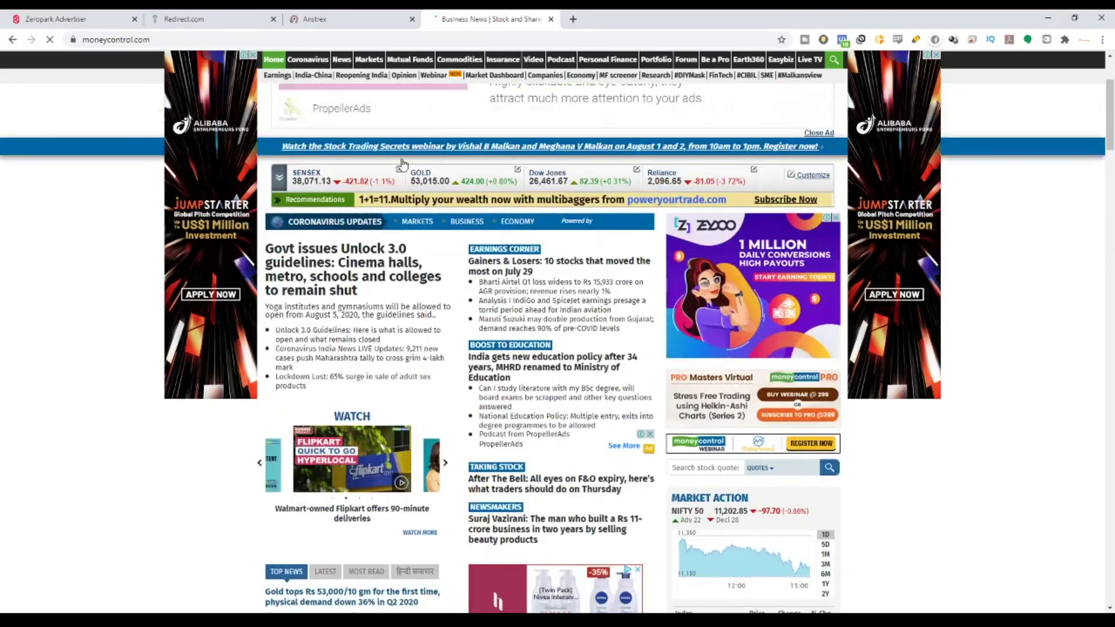
- Return to Anstrex, check moneycontrol.com's percent traffic, duration and Alexa rank, and expand its top advertisers list
{"action": "left_click", "coordinate": [351, 16]}
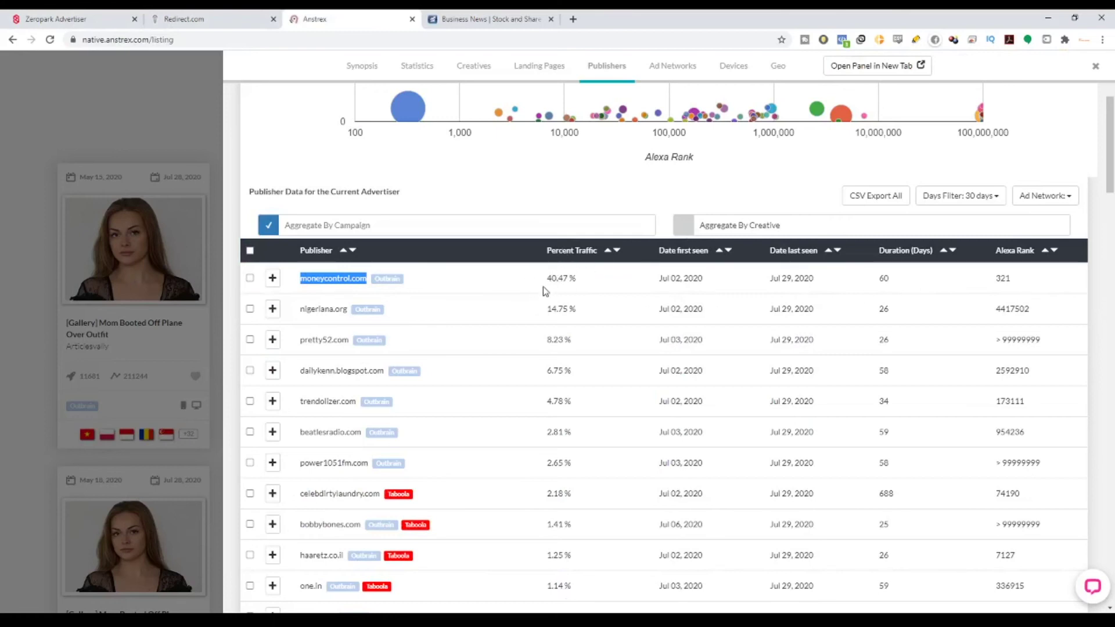
{"action": "left_click_drag", "start_coordinate": [546, 279], "coordinate": [599, 283]}
{"action": "left_click", "coordinate": [879, 283]}
{"action": "left_click_drag", "start_coordinate": [880, 283], "coordinate": [1042, 282]}
{"action": "left_click", "coordinate": [1014, 269]}
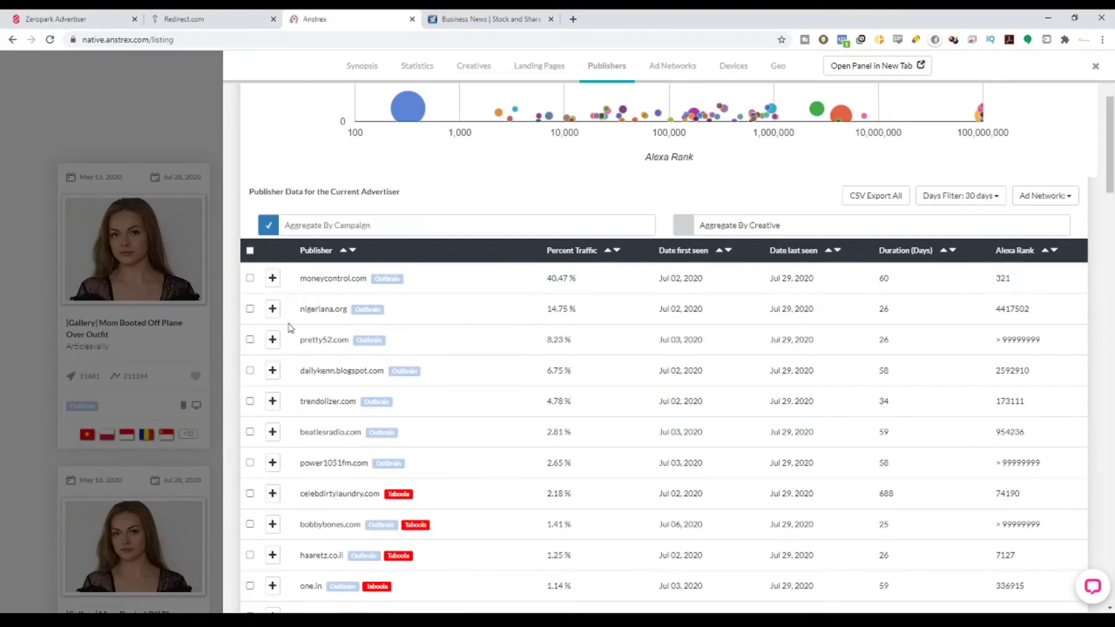
{"action": "scroll", "coordinate": [290, 366], "scroll_direction": "down", "scroll_amount": 2}
{"action": "left_click", "coordinate": [273, 163]}
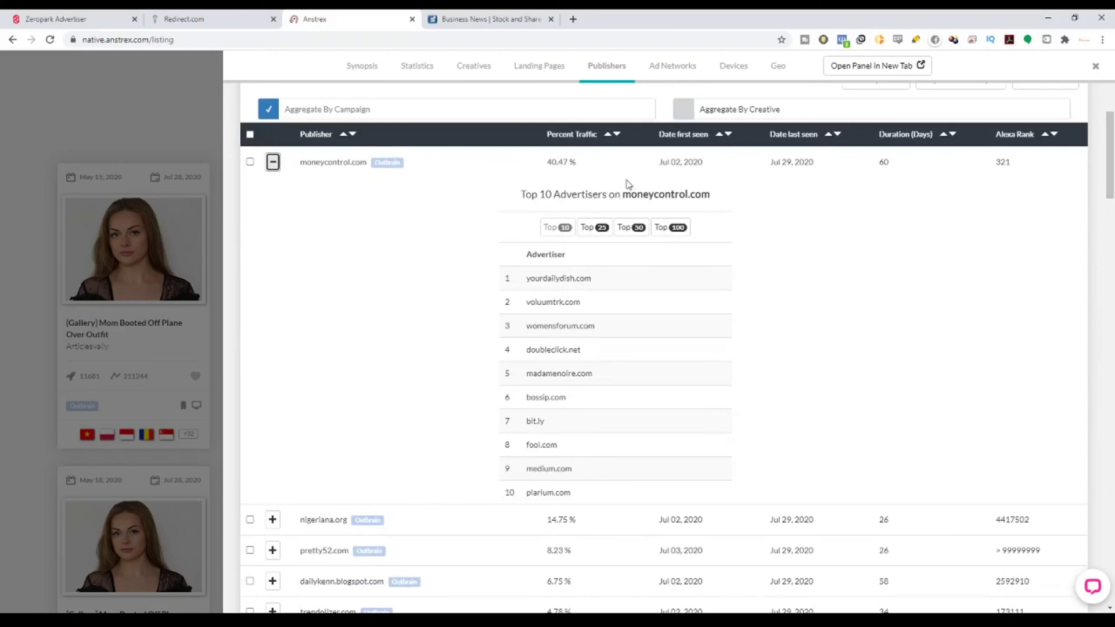
- Review the top 10 advertisers on moneycontrol.com, collapse the list, and look through the remaining publishers
{"action": "left_click_drag", "start_coordinate": [530, 198], "coordinate": [705, 207]}
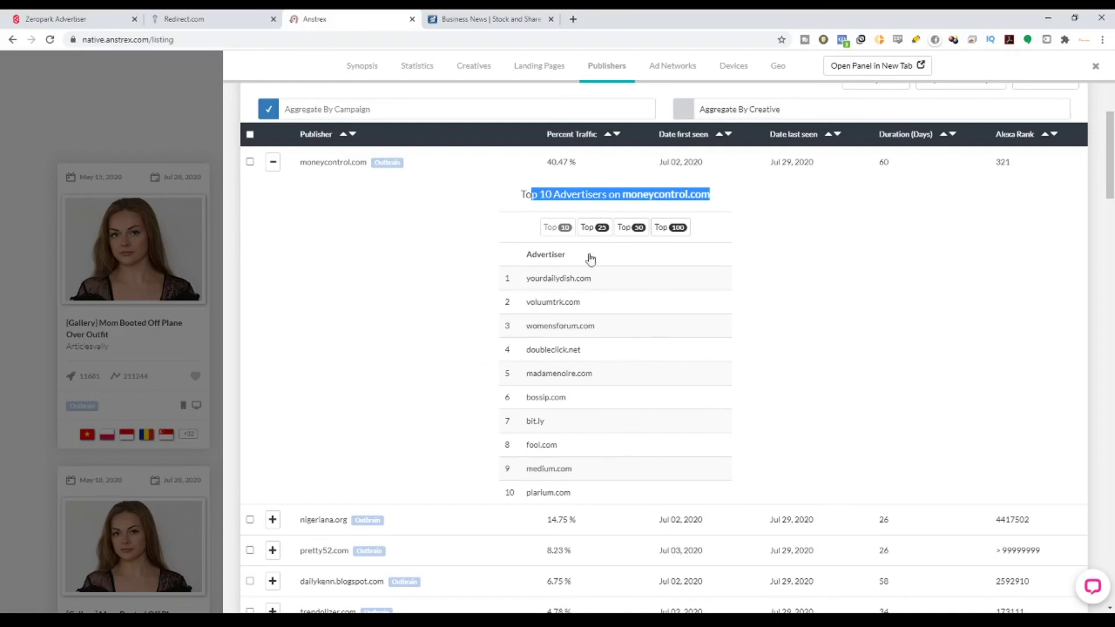
{"action": "left_click", "coordinate": [273, 162]}
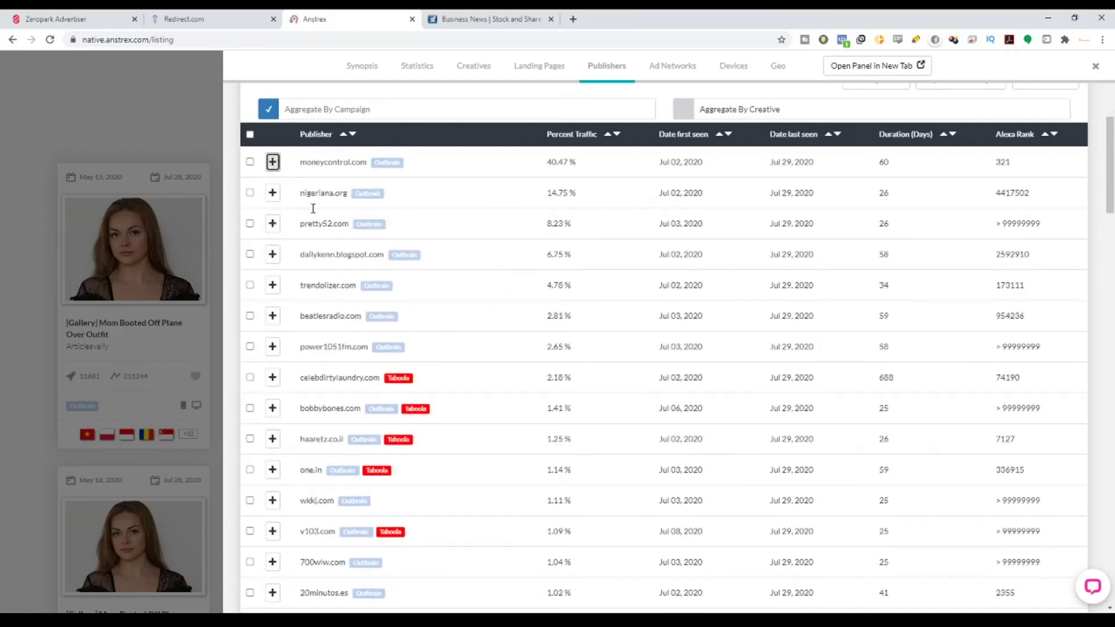
{"action": "scroll", "coordinate": [349, 326], "scroll_direction": "down", "scroll_amount": 8}
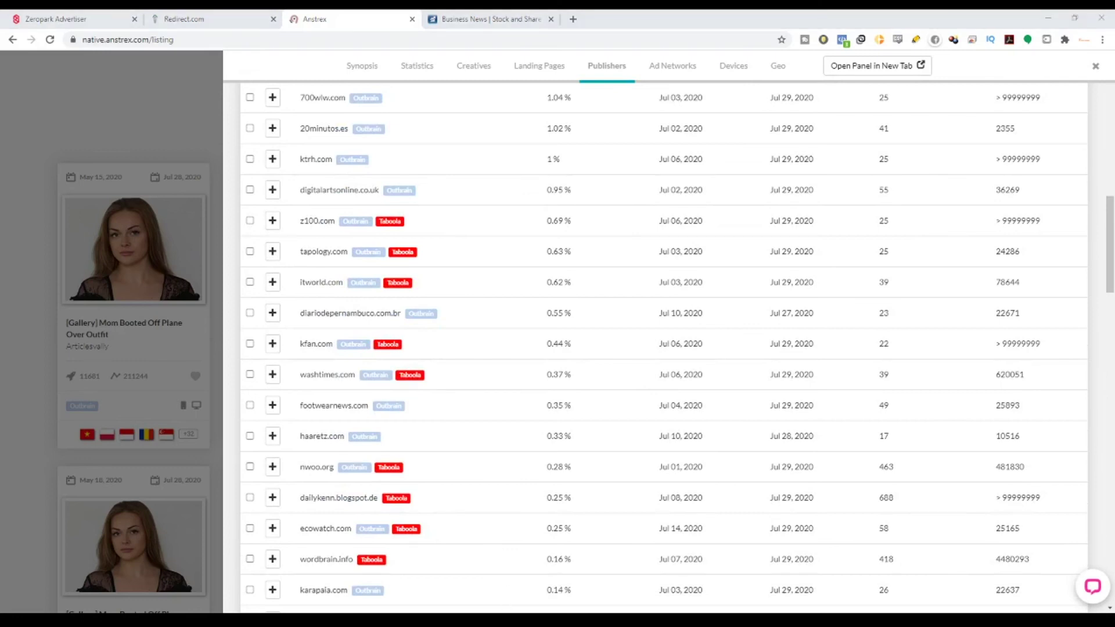
- Close the ad's details, replace the Outbrain network filter with Mgid, and sort the ads by Ad-Gravity (desc)
{"action": "left_click", "coordinate": [145, 108]}
{"action": "left_click", "coordinate": [103, 139]}
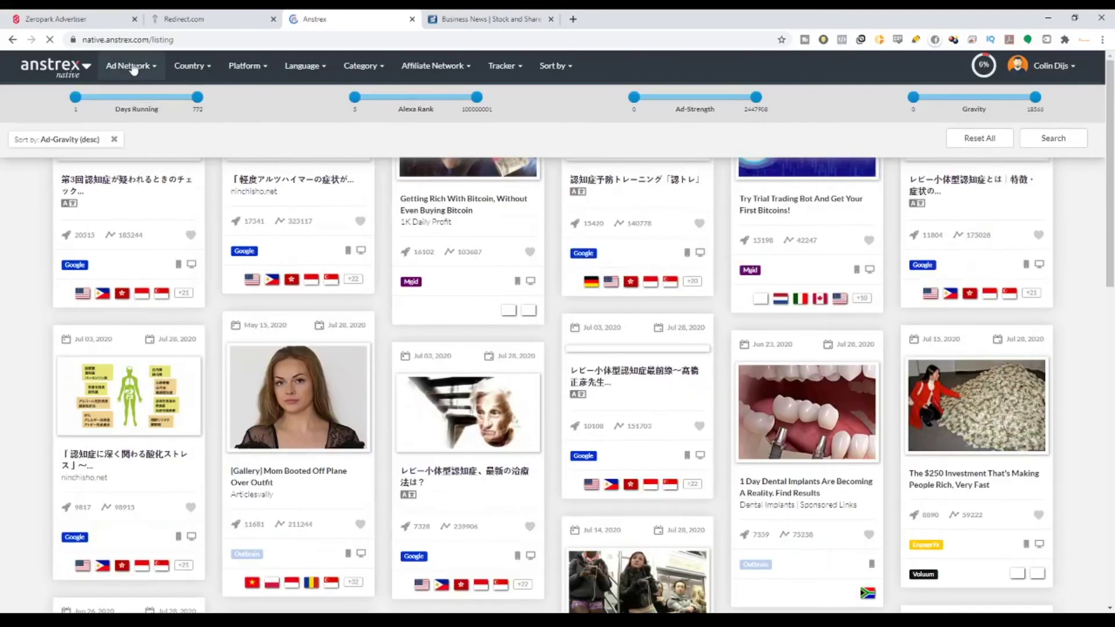
{"action": "left_click", "coordinate": [129, 65]}
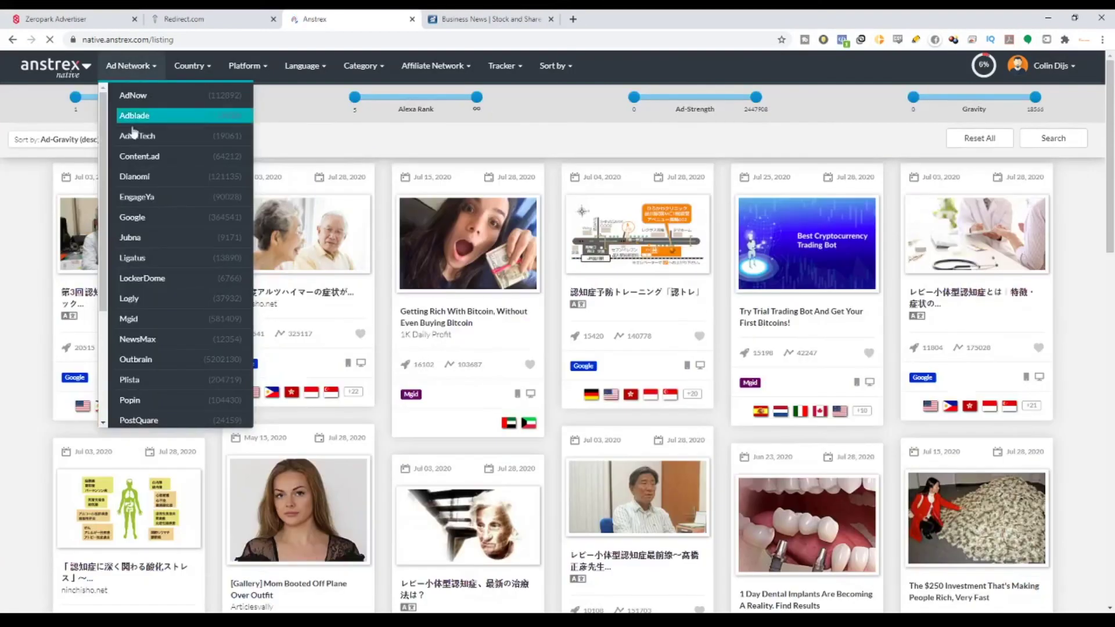
{"action": "scroll", "coordinate": [156, 317], "scroll_direction": "down", "scroll_amount": 3}
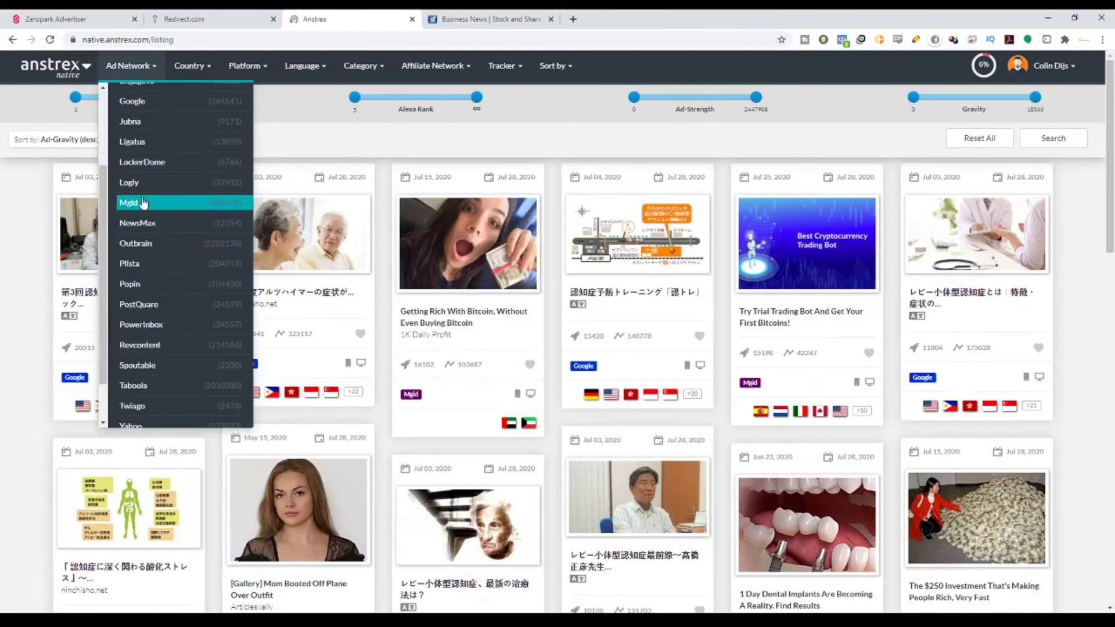
{"action": "left_click", "coordinate": [129, 203]}
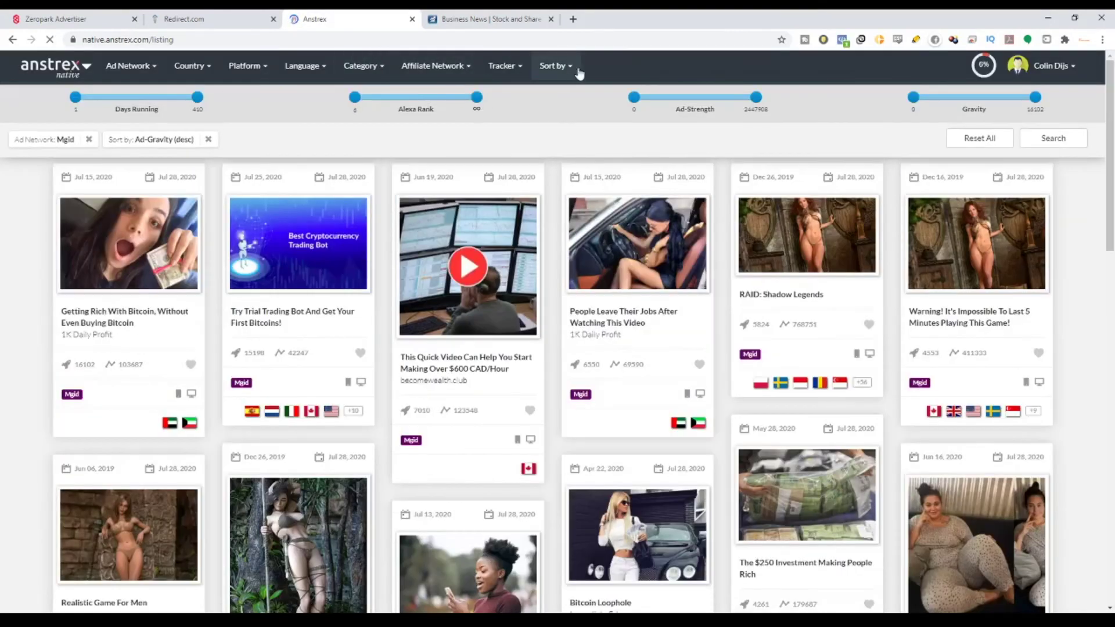
{"action": "left_click", "coordinate": [581, 69]}
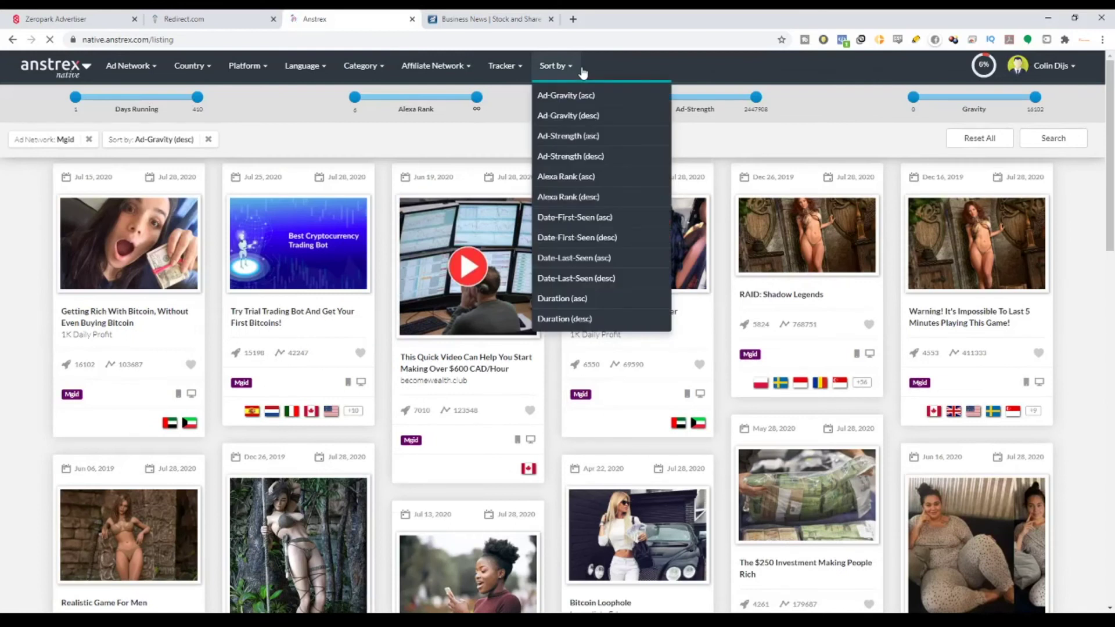
{"action": "left_click", "coordinate": [579, 119]}
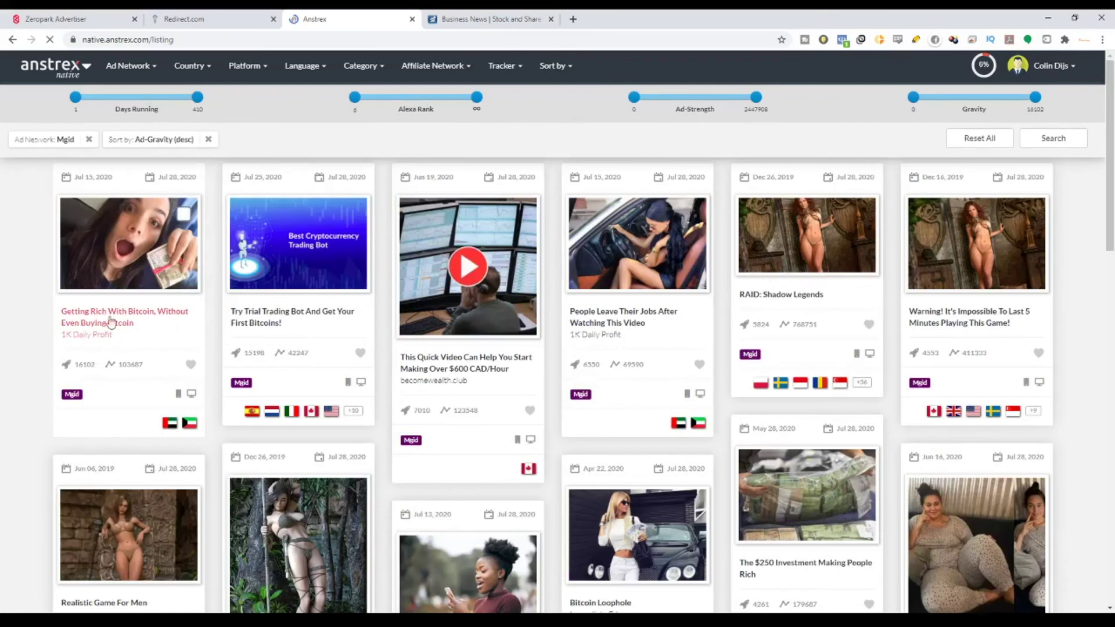
- Open the "Getting Rich With Bitcoin, Without Even Buying Bitcoin" ad and look over its enlarged landing page preview
{"action": "left_click", "coordinate": [107, 319]}
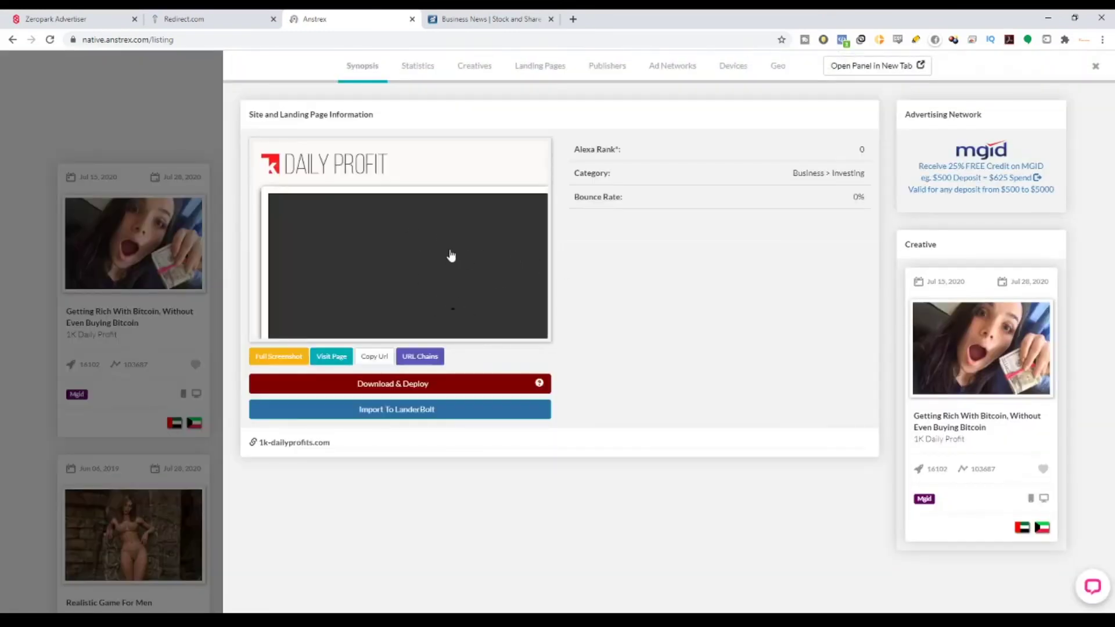
{"action": "left_click", "coordinate": [449, 256]}
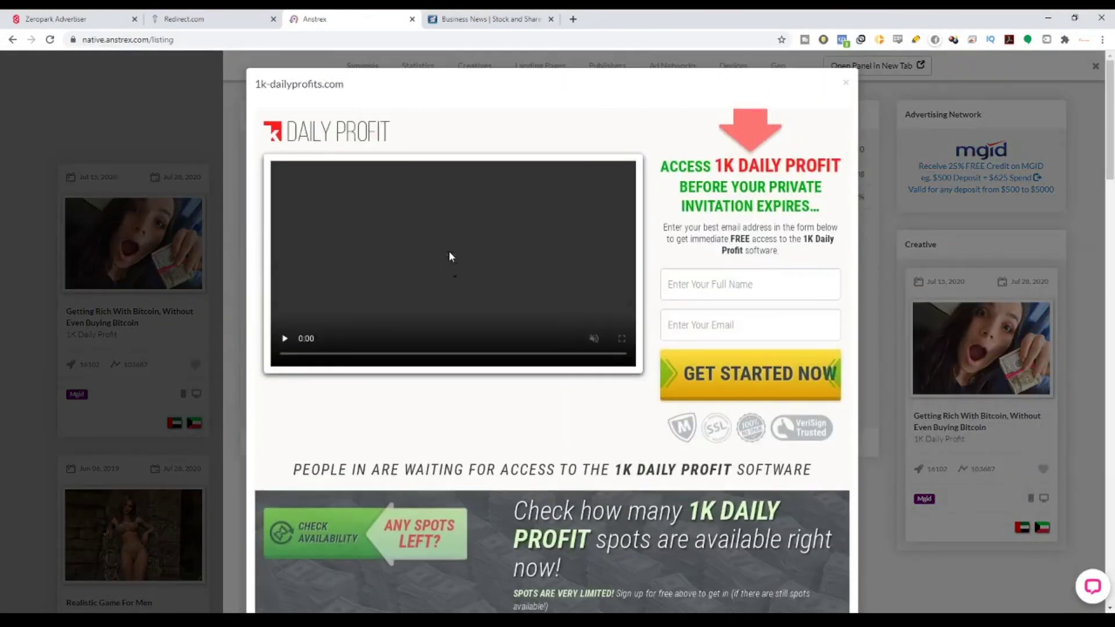
{"action": "scroll", "coordinate": [491, 346], "scroll_direction": "down", "scroll_amount": 6}
{"action": "scroll", "coordinate": [527, 400], "scroll_direction": "up", "scroll_amount": 1}
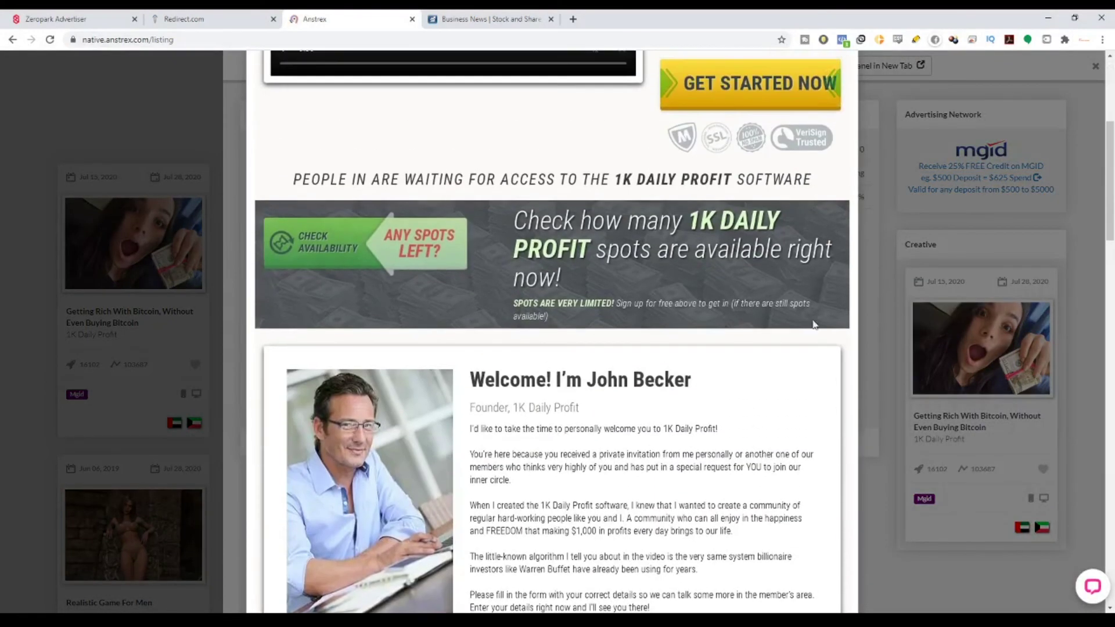
{"action": "left_click", "coordinate": [910, 287]}
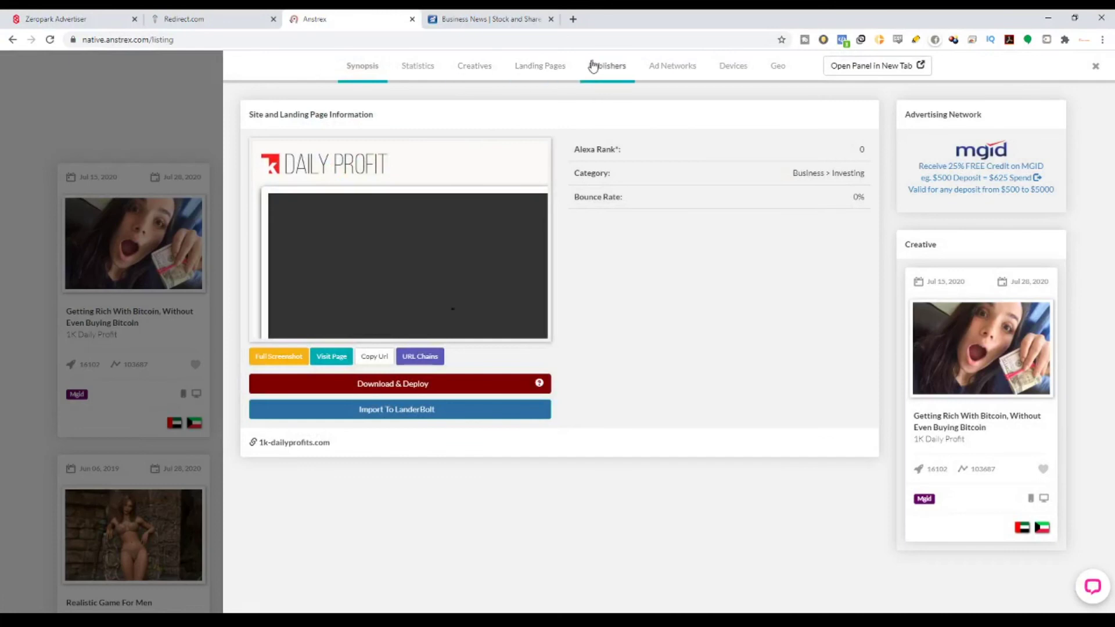
- Open the Bitcoin ad's publisher data and check the percent traffic of the leading publisher, gogoanime.io
{"action": "left_click", "coordinate": [592, 65]}
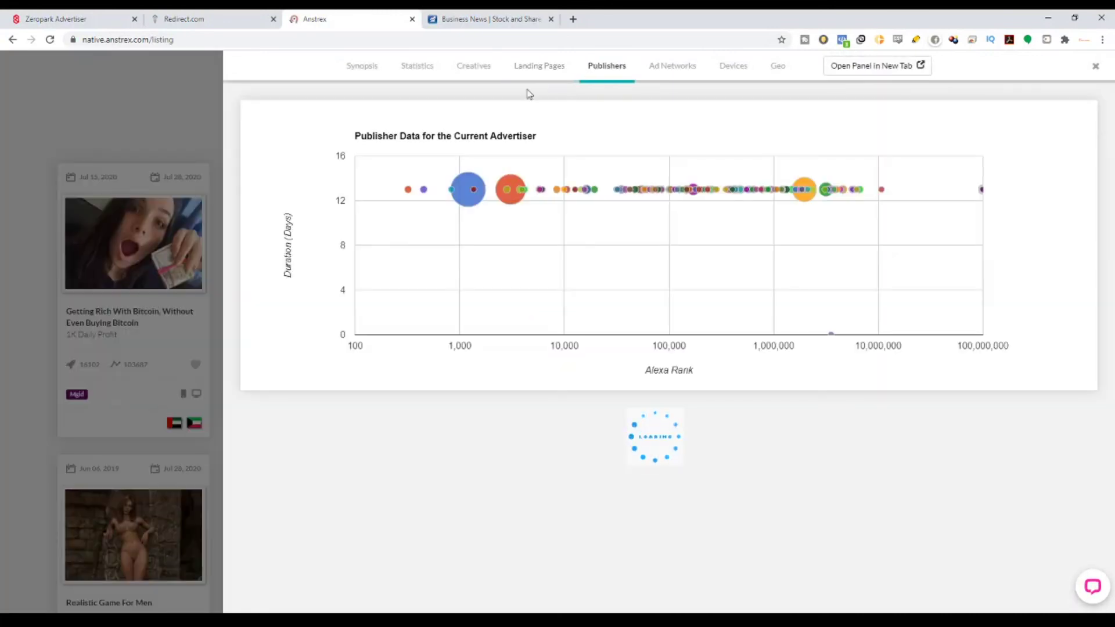
{"action": "scroll", "coordinate": [526, 236], "scroll_direction": "down", "scroll_amount": 4}
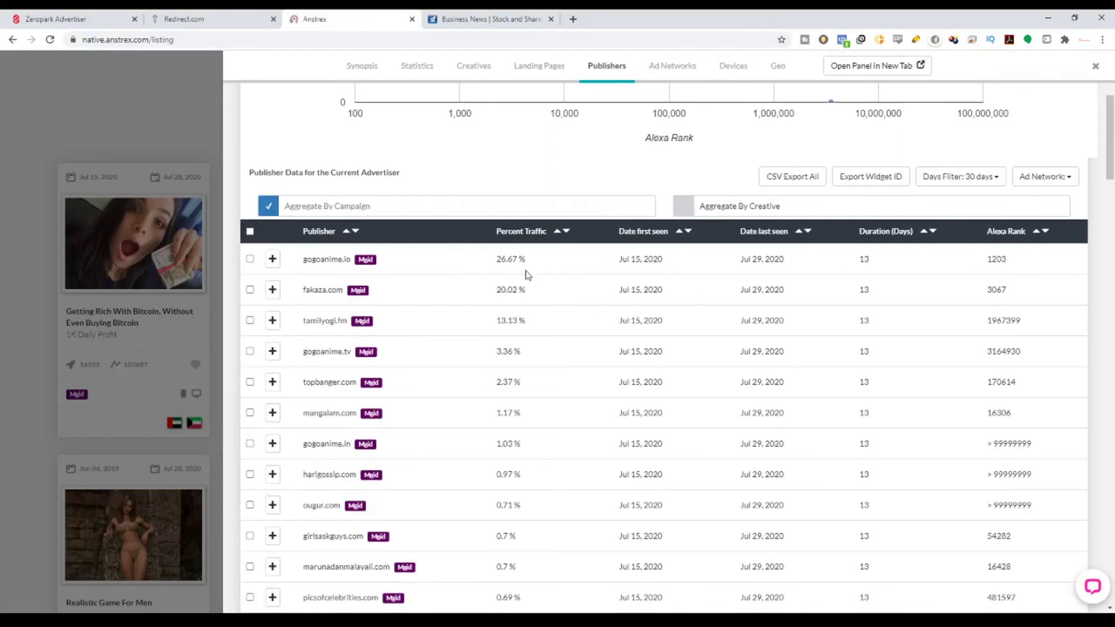
{"action": "left_click_drag", "start_coordinate": [497, 259], "coordinate": [528, 263]}
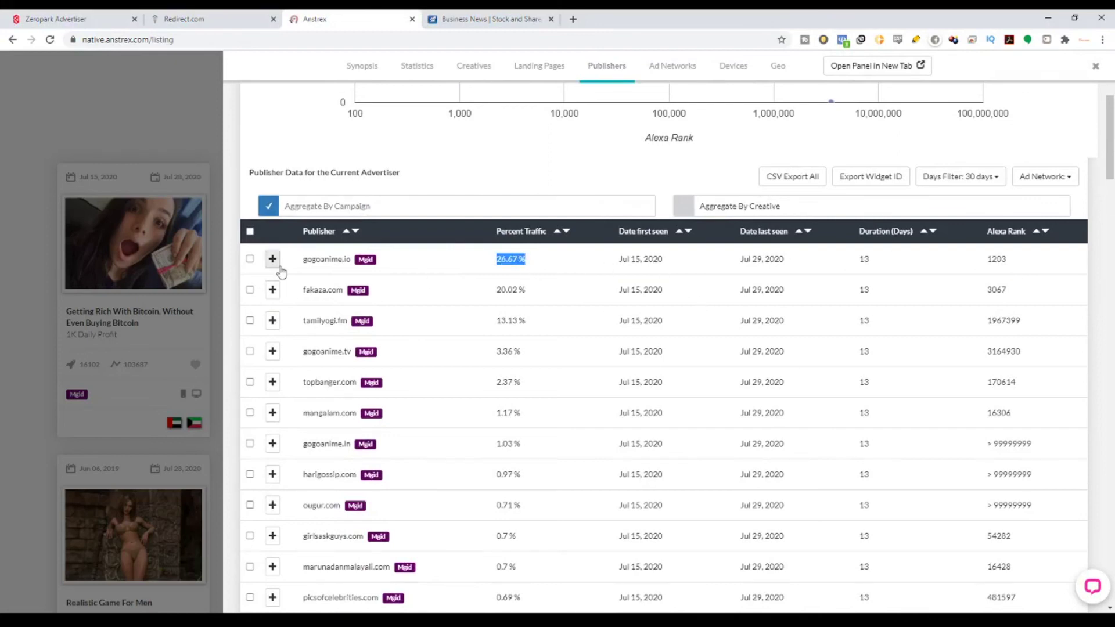
- Visit gogoanime.io in the browser tab showing moneycontrol.com and look over the ad placements on its homepage
{"action": "left_click_drag", "start_coordinate": [303, 260], "coordinate": [344, 260]}
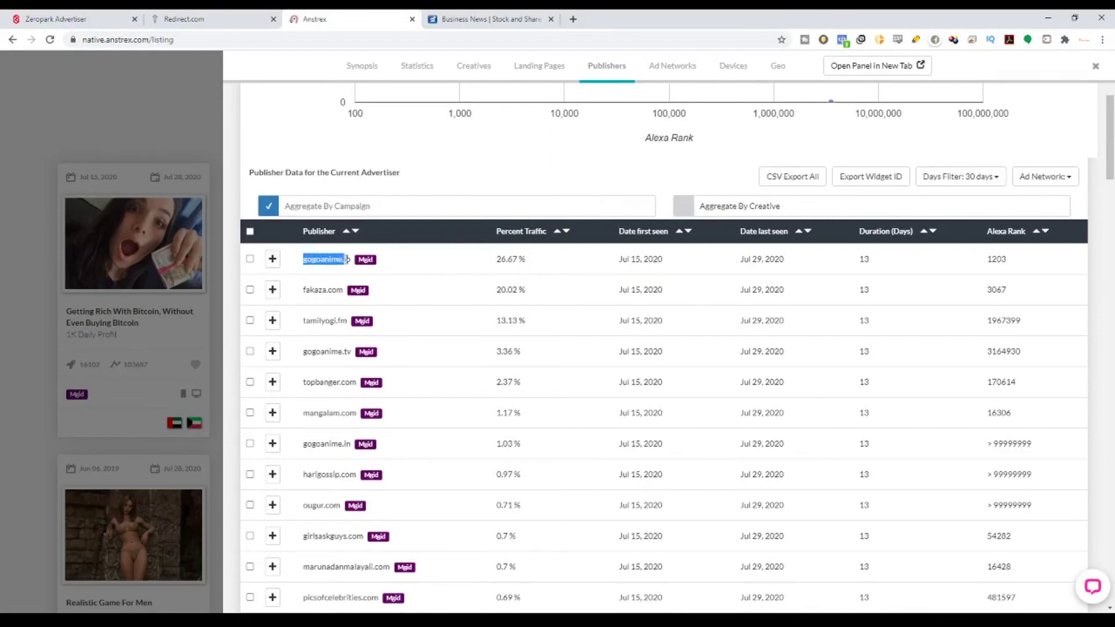
{"action": "left_click", "coordinate": [487, 18]}
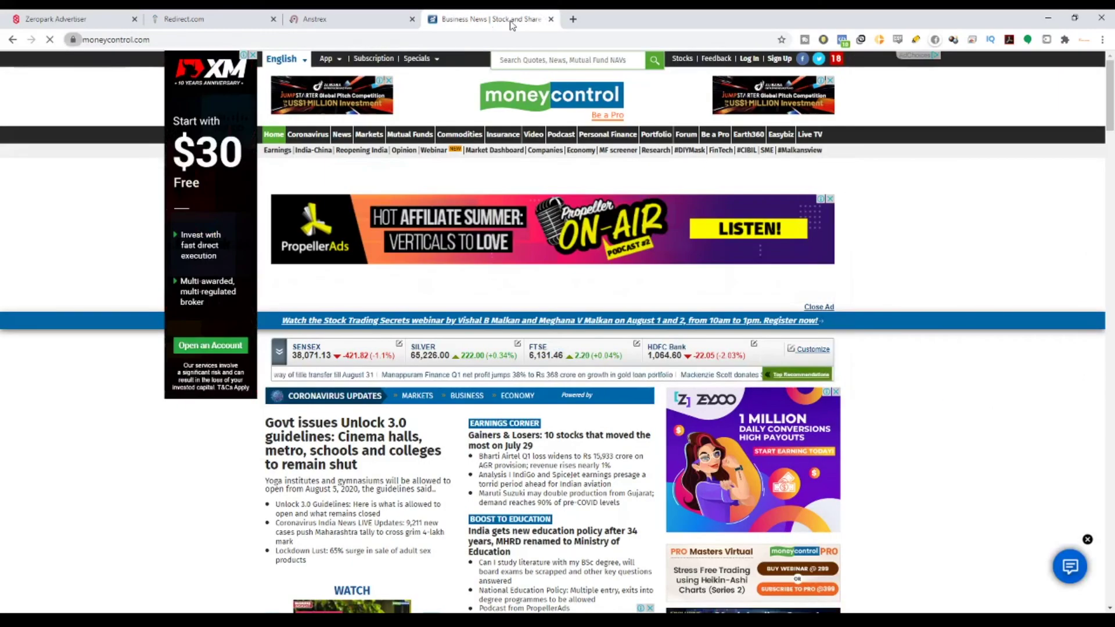
{"action": "left_click", "coordinate": [457, 41]}
{"action": "type", "text": "gogoanime.io"}
{"action": "key", "text": "Return"}
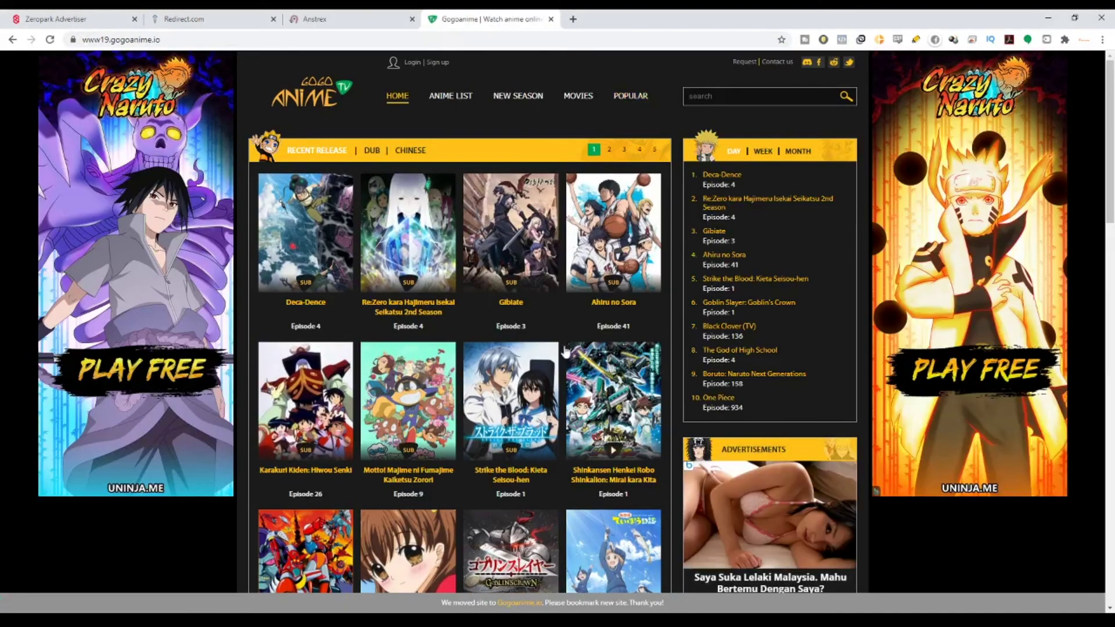
{"action": "scroll", "coordinate": [526, 378], "scroll_direction": "down", "scroll_amount": 4}
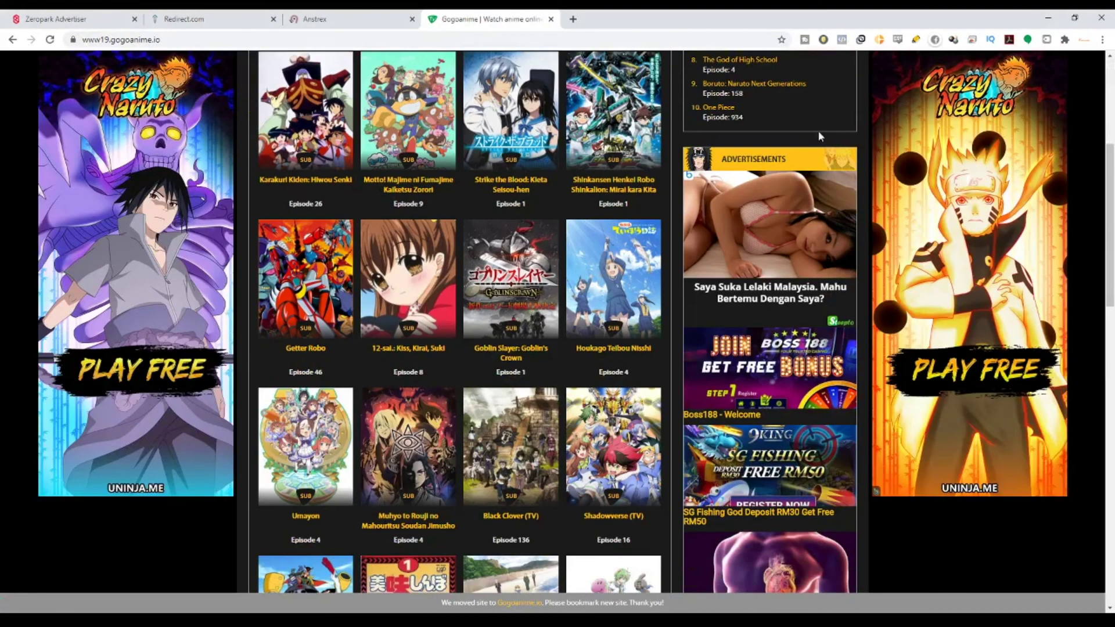
{"action": "scroll", "coordinate": [753, 342], "scroll_direction": "down", "scroll_amount": 5}
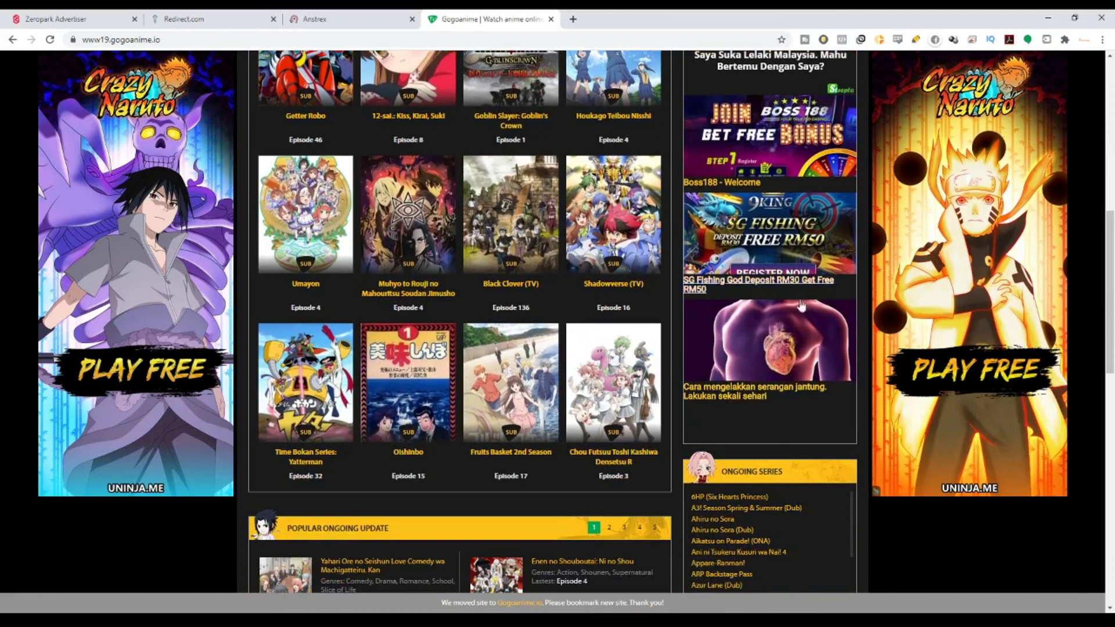
{"action": "scroll", "coordinate": [667, 401], "scroll_direction": "down", "scroll_amount": 14}
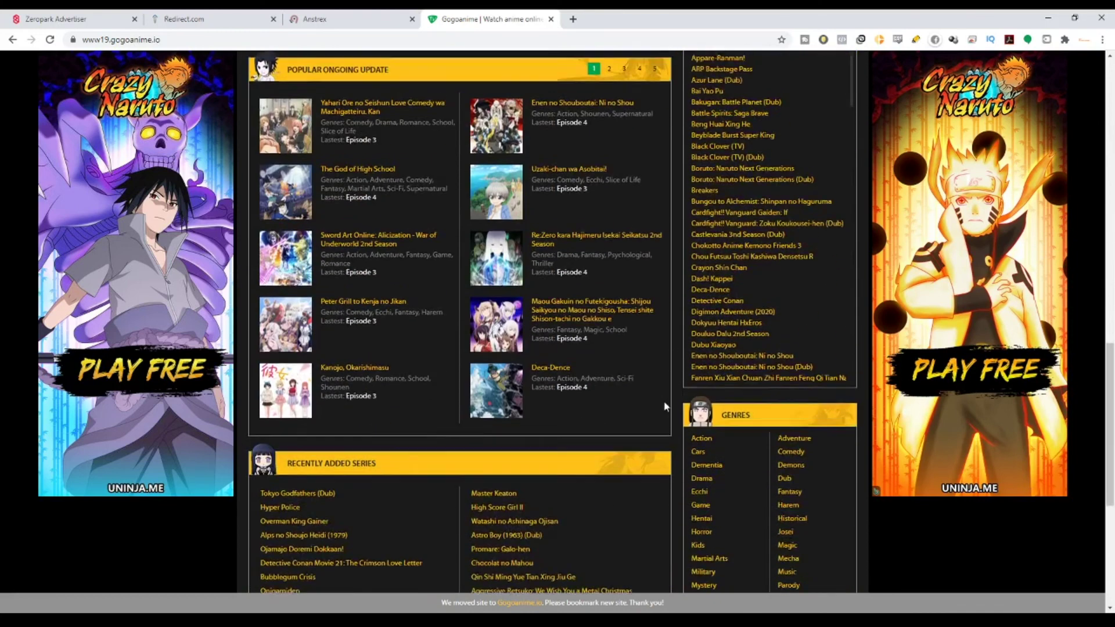
{"action": "scroll", "coordinate": [430, 411], "scroll_direction": "up", "scroll_amount": 8}
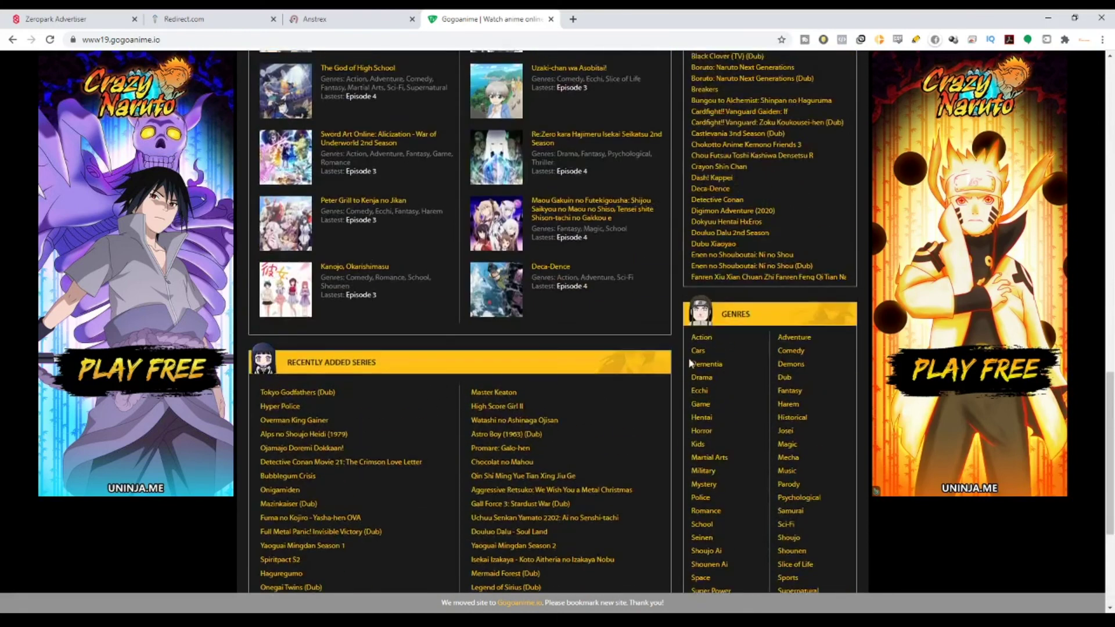
{"action": "scroll", "coordinate": [441, 310], "scroll_direction": "up", "scroll_amount": 9}
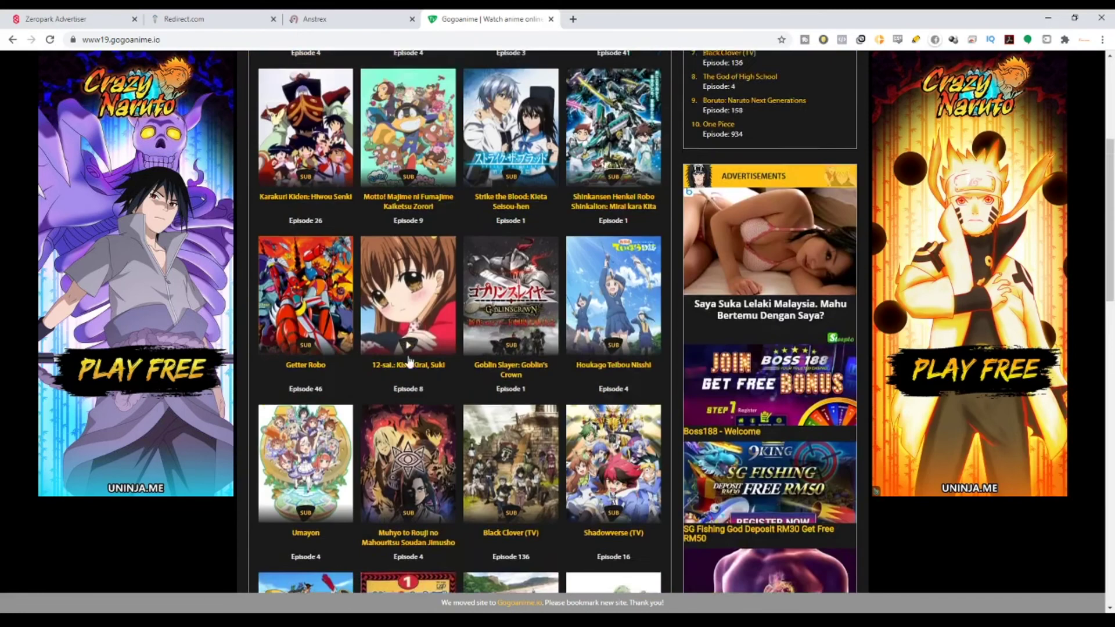
- Examine the ad placements on the Re:Zero kara Hajimeru Isekai Seikatsu 2nd Season episode 4 page, and return to Anstrex's publisher data
{"action": "left_click", "coordinate": [410, 311]}
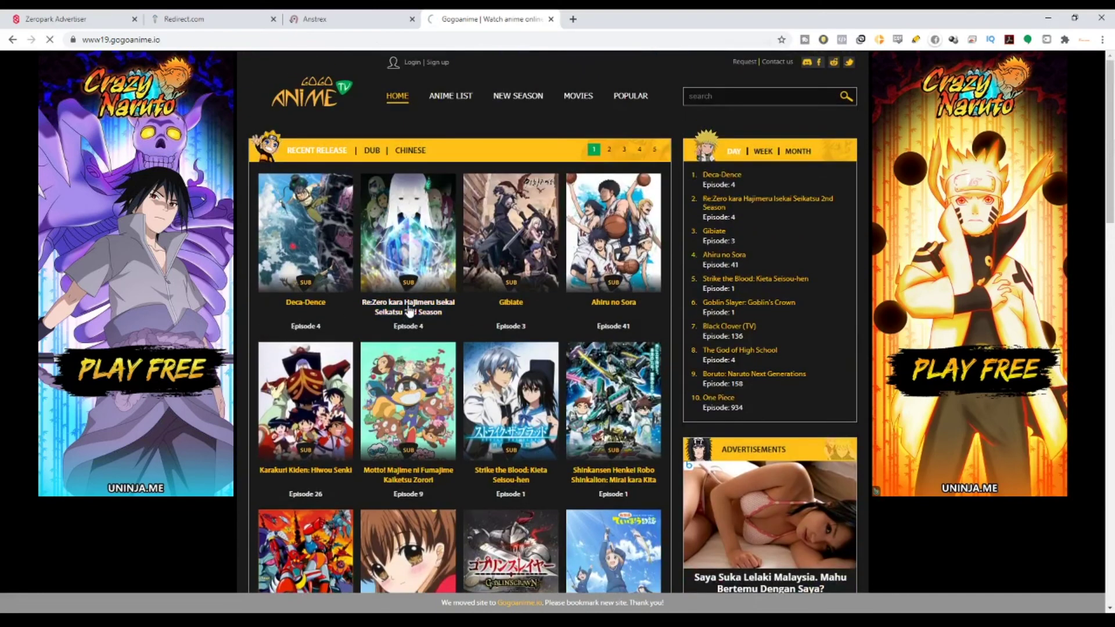
{"action": "scroll", "coordinate": [392, 323], "scroll_direction": "down", "scroll_amount": 9}
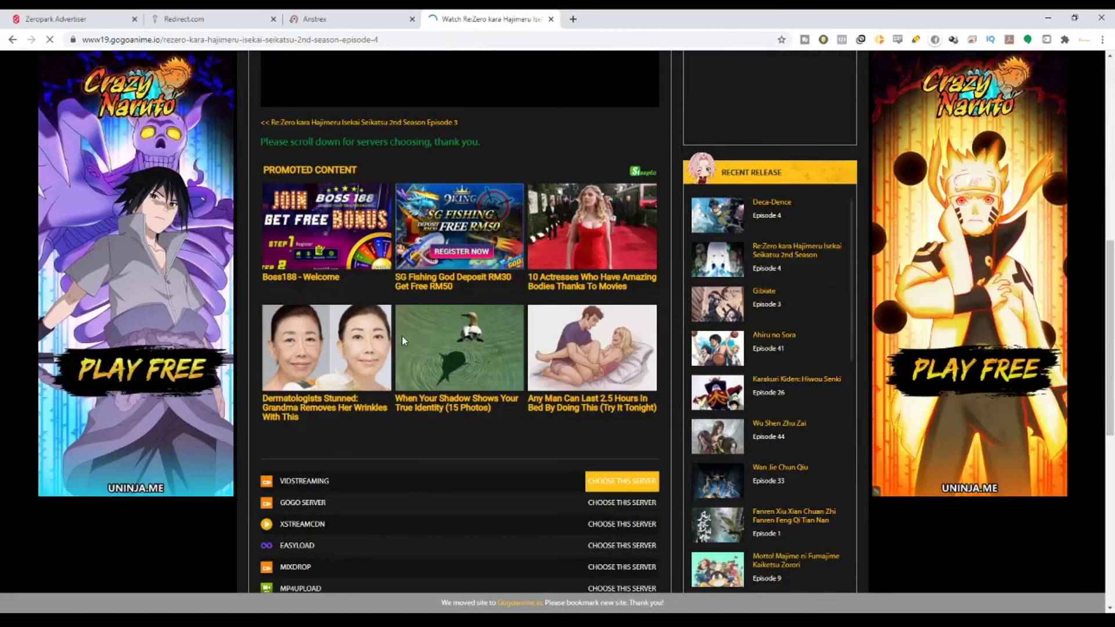
{"action": "scroll", "coordinate": [402, 336], "scroll_direction": "up", "scroll_amount": 3}
{"action": "scroll", "coordinate": [402, 336], "scroll_direction": "down", "scroll_amount": 6}
{"action": "scroll", "coordinate": [402, 336], "scroll_direction": "up", "scroll_amount": 3}
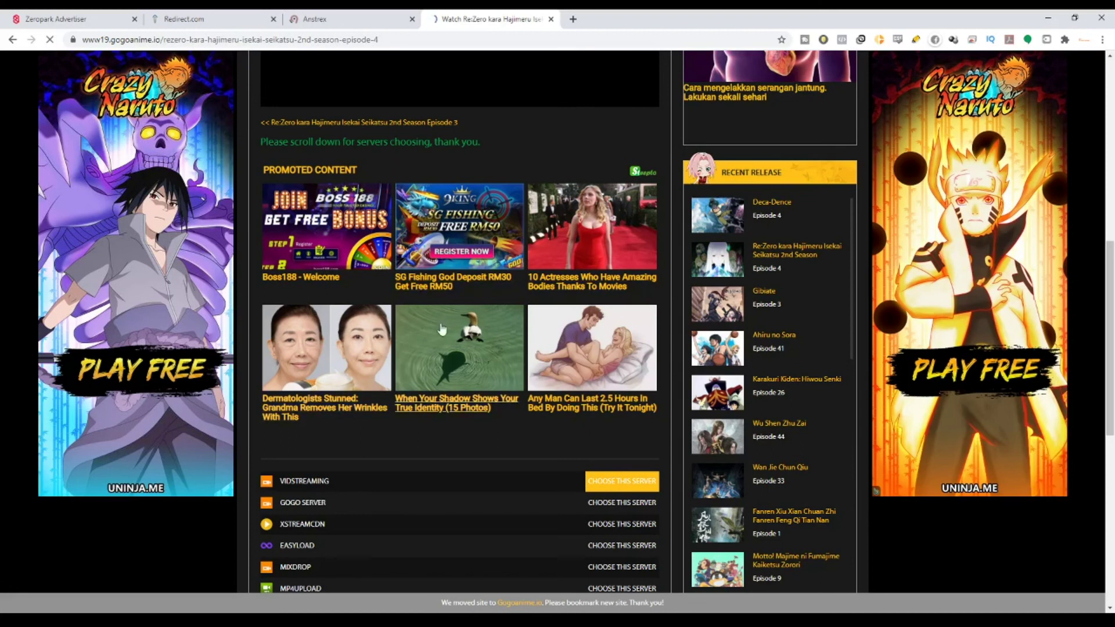
{"action": "scroll", "coordinate": [490, 398], "scroll_direction": "up", "scroll_amount": 9}
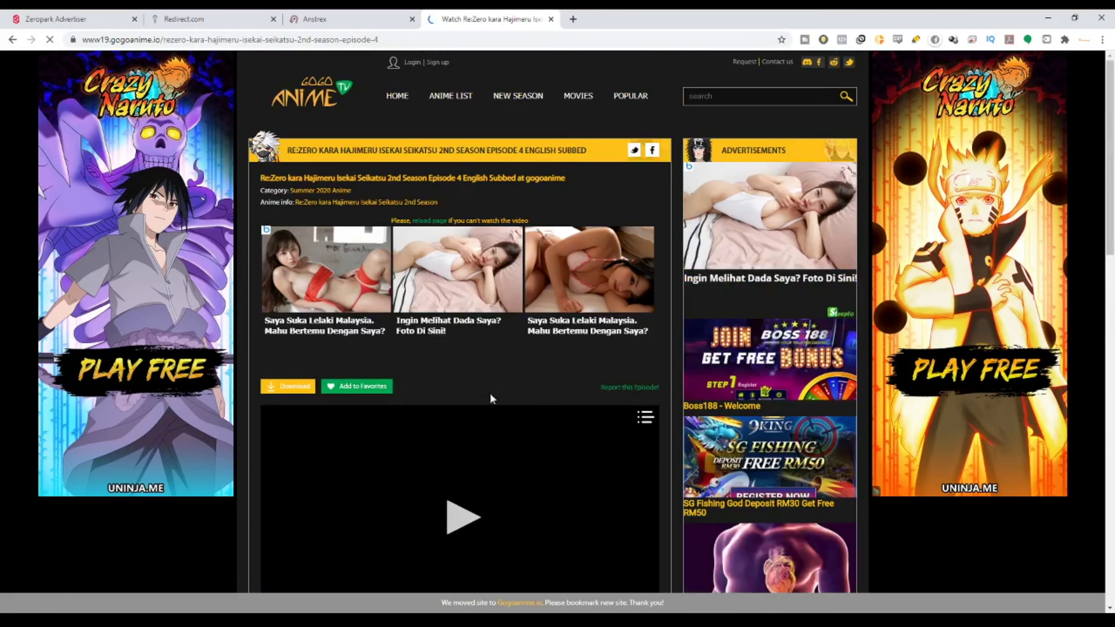
{"action": "left_click", "coordinate": [364, 14]}
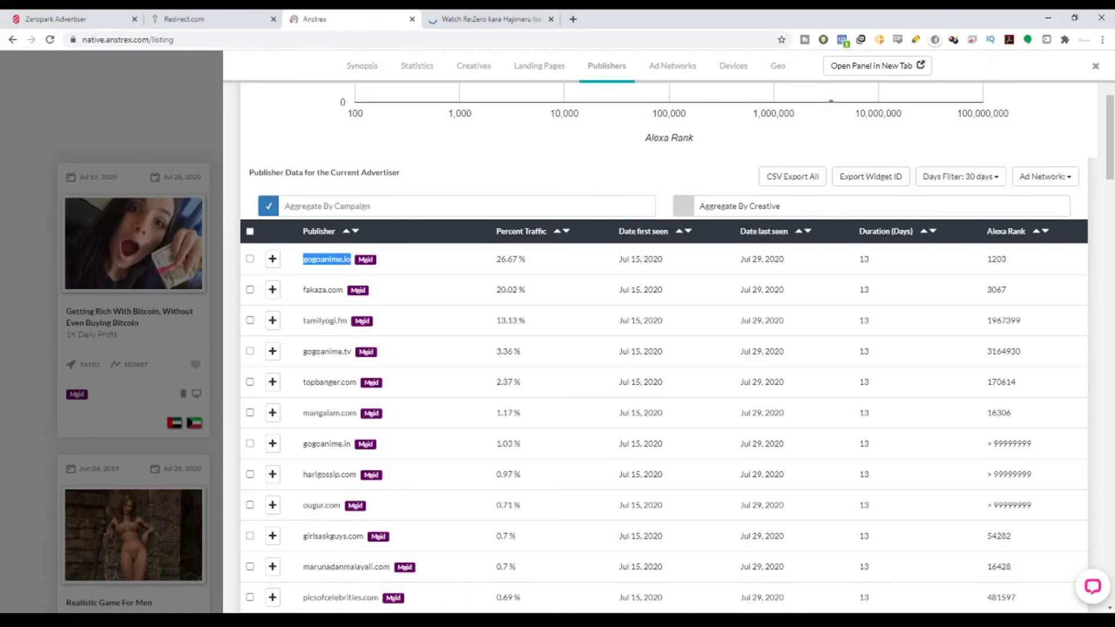
{"action": "key", "text": "alt+Tab"}
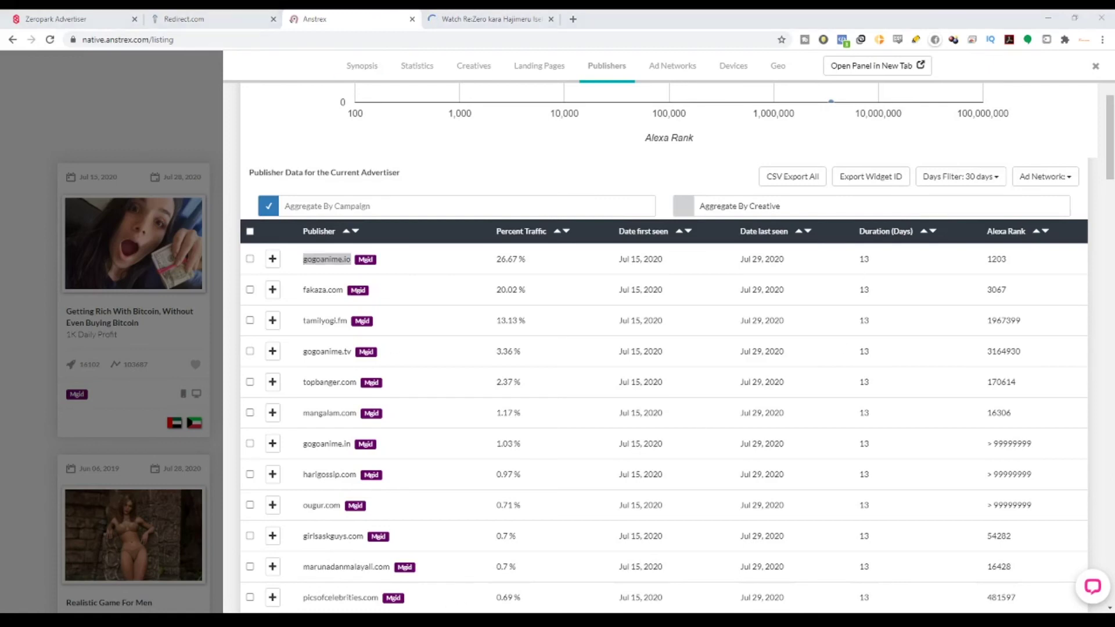